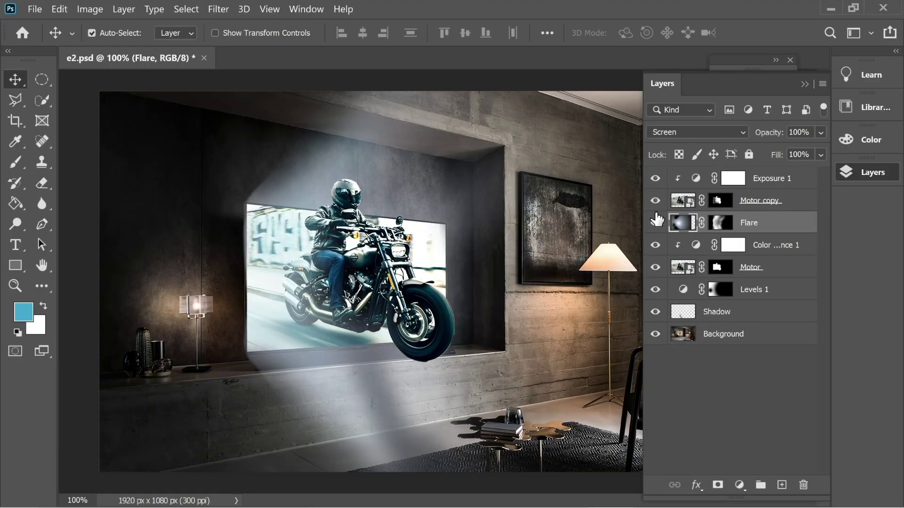
# Delete layers from the finished e2.psd composite, starting with the Exposure 1 adjustment layer.
pyautogui.click(770, 179)
pyautogui.press('Delete')
pyautogui.press('Delete')
pyautogui.press('Delete')
pyautogui.press('Delete')
pyautogui.press('Delete')
pyautogui.press('Delete')
pyautogui.press('Delete')
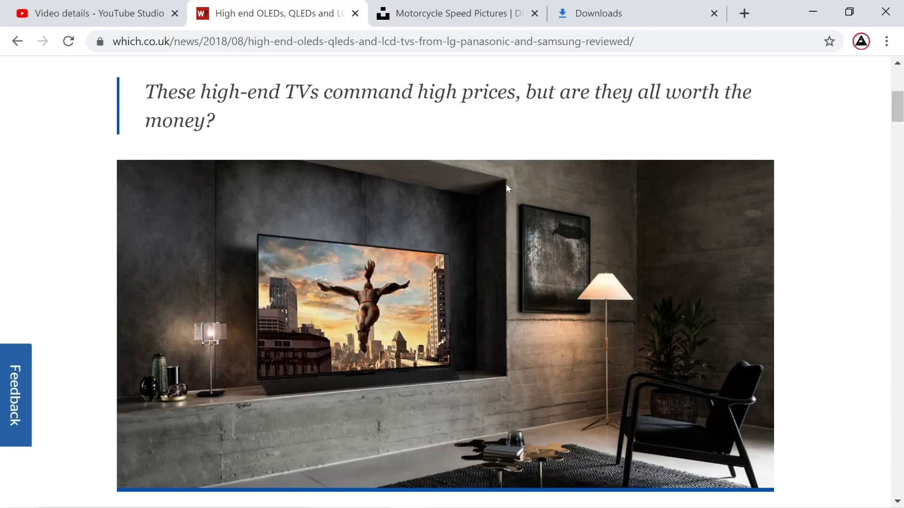
# Switch to the Unsplash motorcycle speed page, then place the downloaded Harley-Davidson photo into the 121.psd room image in Photoshop.
pyautogui.click(444, 10)
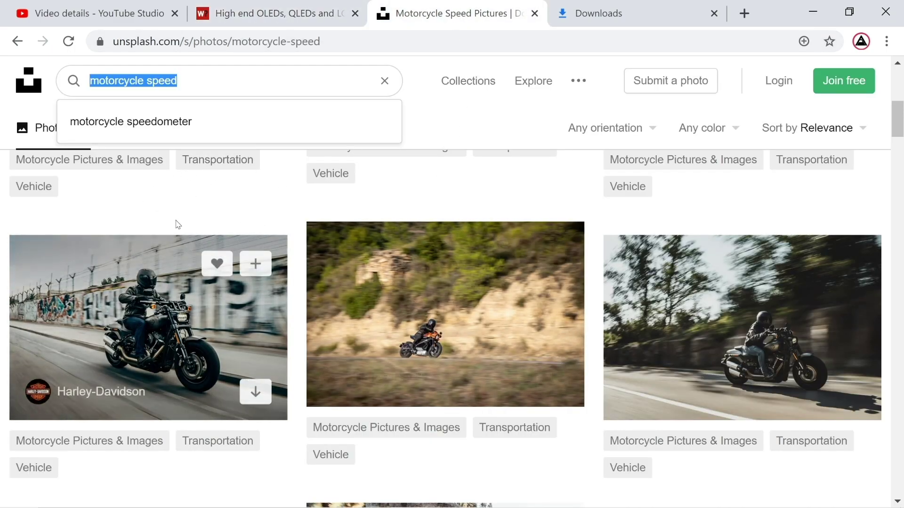
pyautogui.moveTo(177, 81); pyautogui.dragTo(78, 83)
pyautogui.click(636, 14)
pyautogui.click(297, 241)
pyautogui.moveTo(287, 235); pyautogui.dragTo(432, 341)
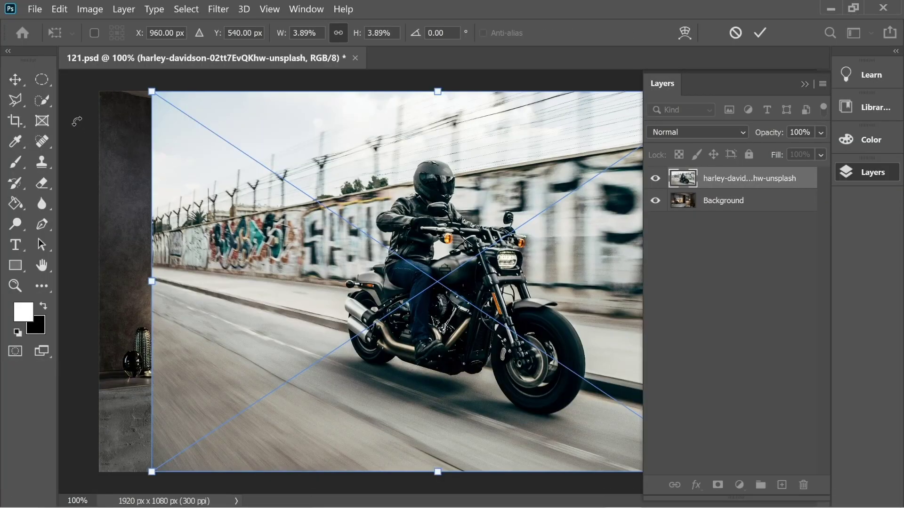
# Commit the placed photo and select the rider and motorcycle automatically with Select Subject.
pyautogui.click(42, 100)
pyautogui.click(108, 112)
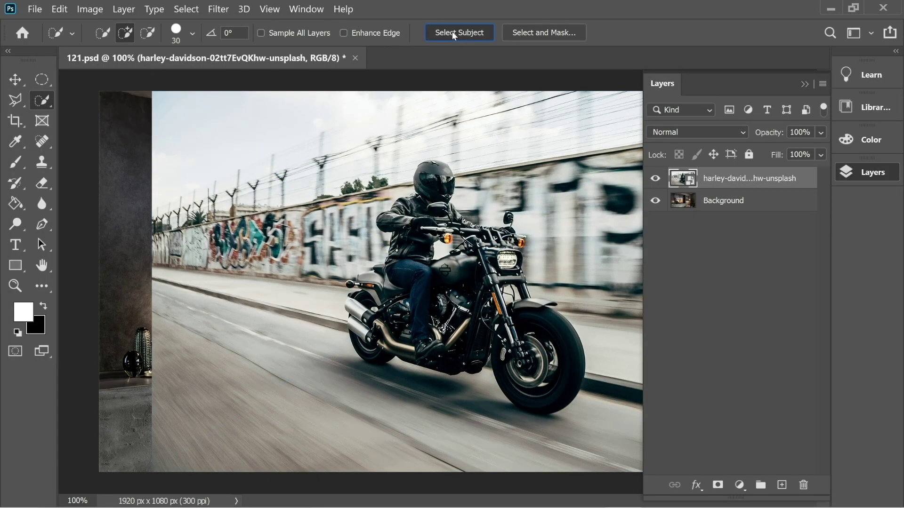
pyautogui.click(459, 33)
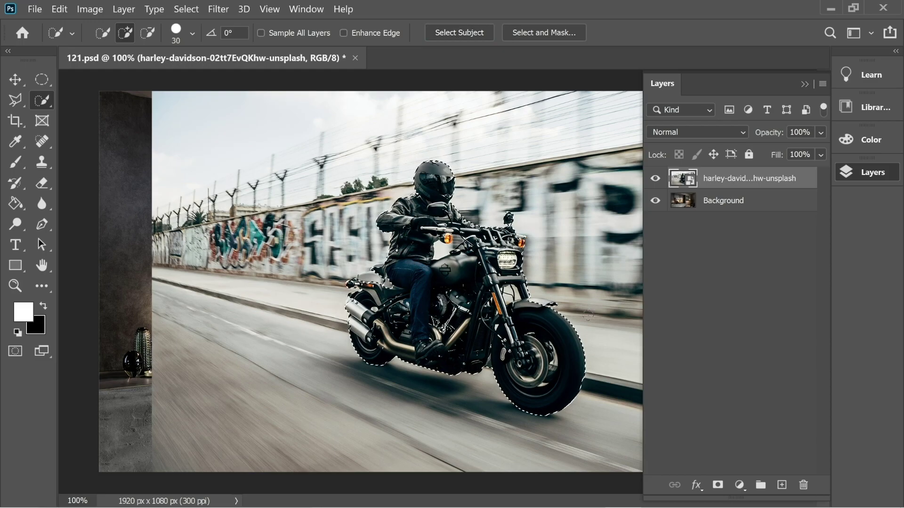
# Add the missing part of the front fender to the motorcycle selection with the Lasso tool.
pyautogui.hotkey('ctrl', '+')
pyautogui.hotkey('ctrl', '+')
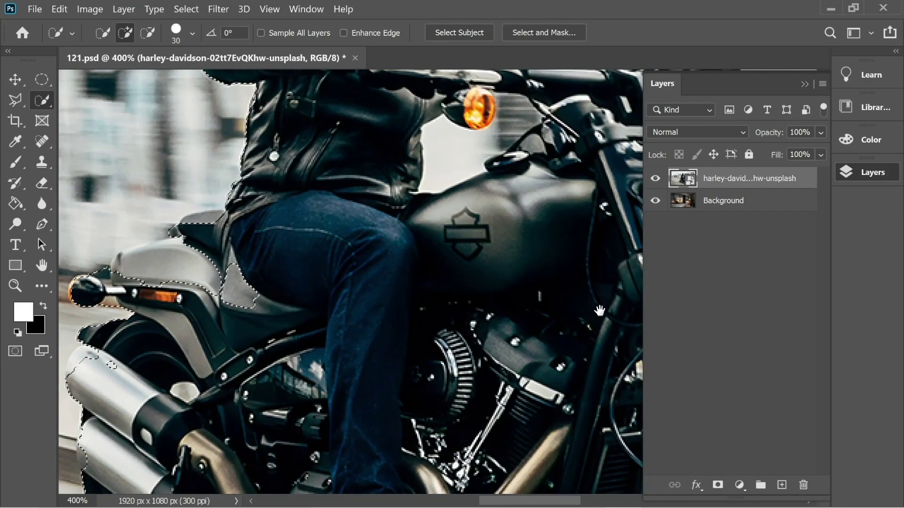
pyautogui.moveTo(591, 314); pyautogui.dragTo(422, 224)
pyautogui.moveTo(599, 300); pyautogui.dragTo(386, 218)
pyautogui.click(15, 99)
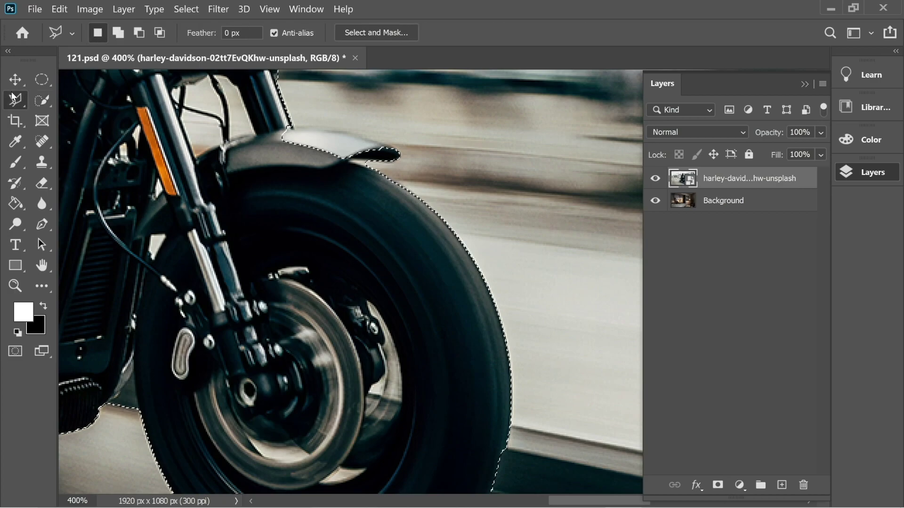
pyautogui.click(81, 97)
pyautogui.press('shift')
pyautogui.moveTo(286, 132); pyautogui.dragTo(311, 128)
pyautogui.moveTo(351, 164)
pyautogui.mouseDown()
pyautogui.moveTo(319, 174)
pyautogui.moveTo(267, 151)
pyautogui.moveTo(268, 128)
pyautogui.moveTo(287, 128)
pyautogui.mouseUp()
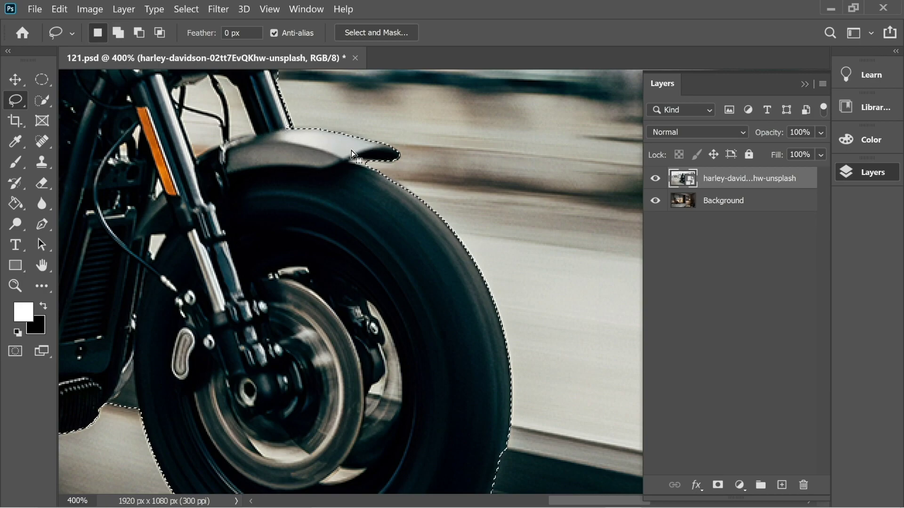
# Mask the motorcycle photo with the selection and move the cut-out rider over the TV.
pyautogui.hotkey('ctrl', '1')
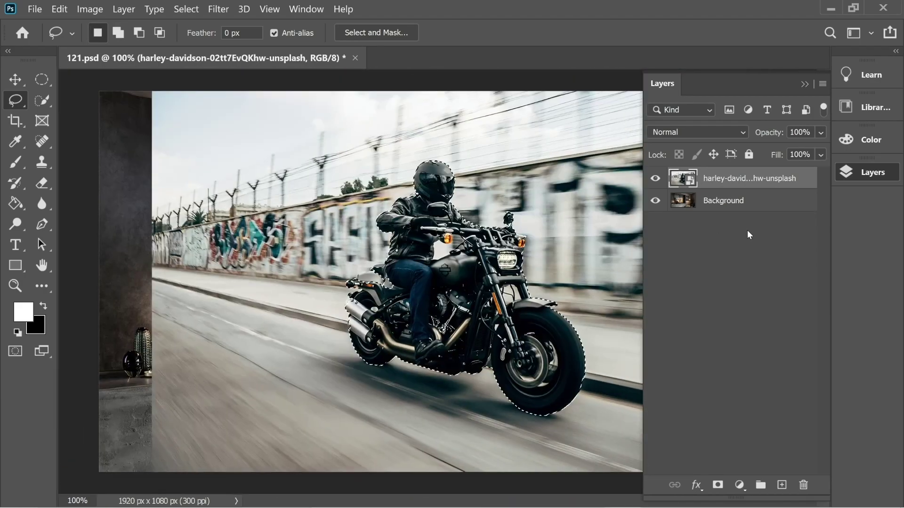
pyautogui.click(716, 486)
pyautogui.click(19, 80)
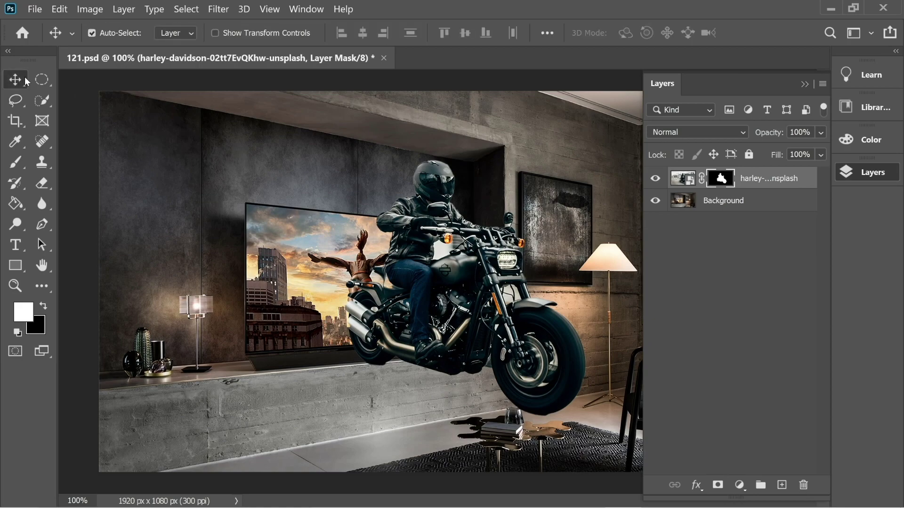
pyautogui.moveTo(445, 275); pyautogui.dragTo(361, 238)
# Scale the motorcycle cut-out to about 71.6% and position it so the front wheel extends beyond the TV frame.
pyautogui.hotkey('ctrl', 't')
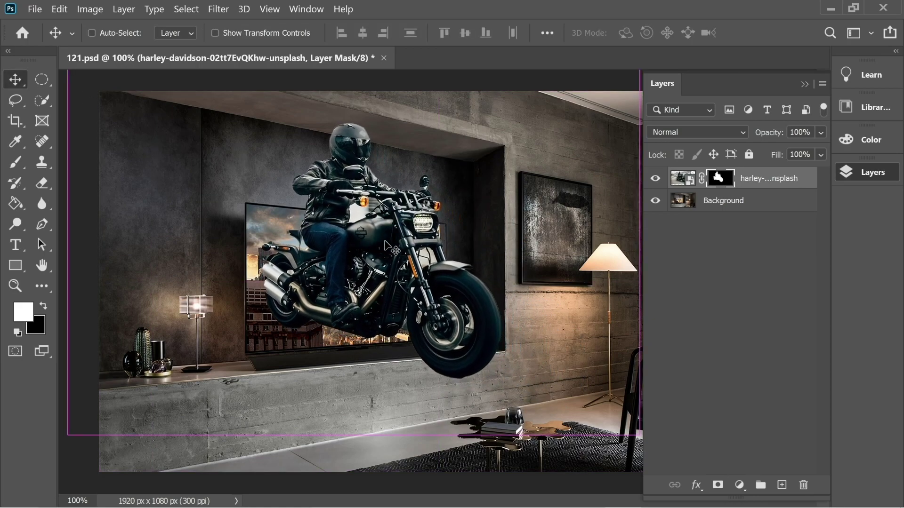
pyautogui.moveTo(67, 435); pyautogui.dragTo(255, 309)
pyautogui.moveTo(457, 213); pyautogui.dragTo(358, 301)
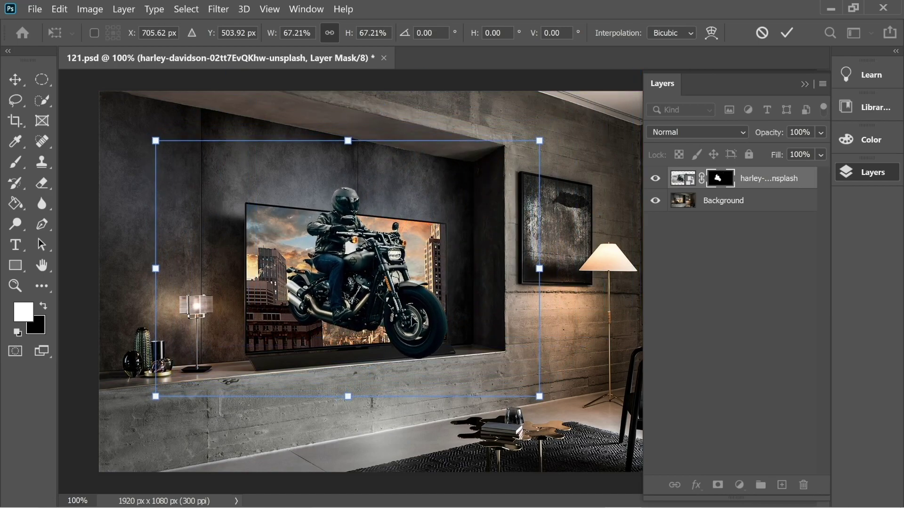
pyautogui.moveTo(529, 396); pyautogui.dragTo(553, 413)
pyautogui.moveTo(372, 308); pyautogui.dragTo(356, 293)
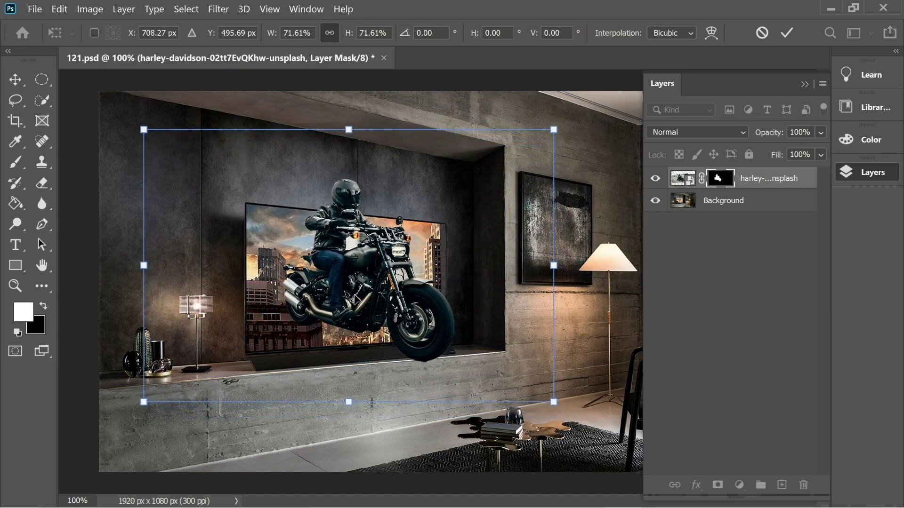
# Lower the motorcycle layer's opacity to 40% and outline the TV screen with the Polygonal Lasso tool.
pyautogui.click(821, 134)
pyautogui.moveTo(799, 152); pyautogui.dragTo(776, 155)
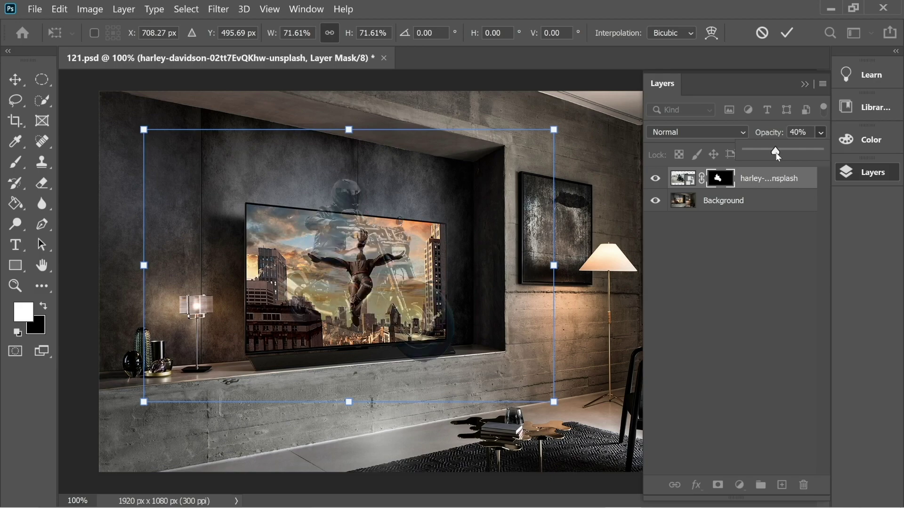
pyautogui.hotkey('ctrl', '+')
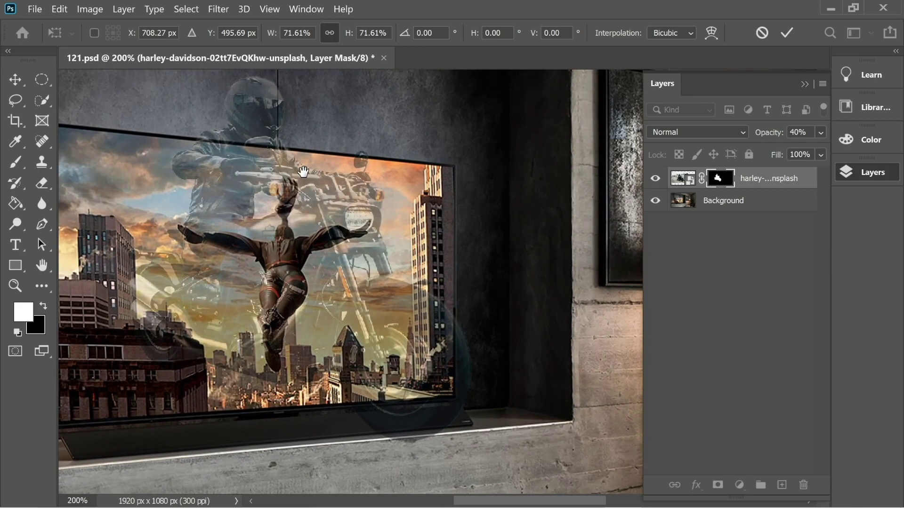
pyautogui.moveTo(308, 172); pyautogui.dragTo(384, 177)
pyautogui.rightClick(16, 100)
pyautogui.click(72, 114)
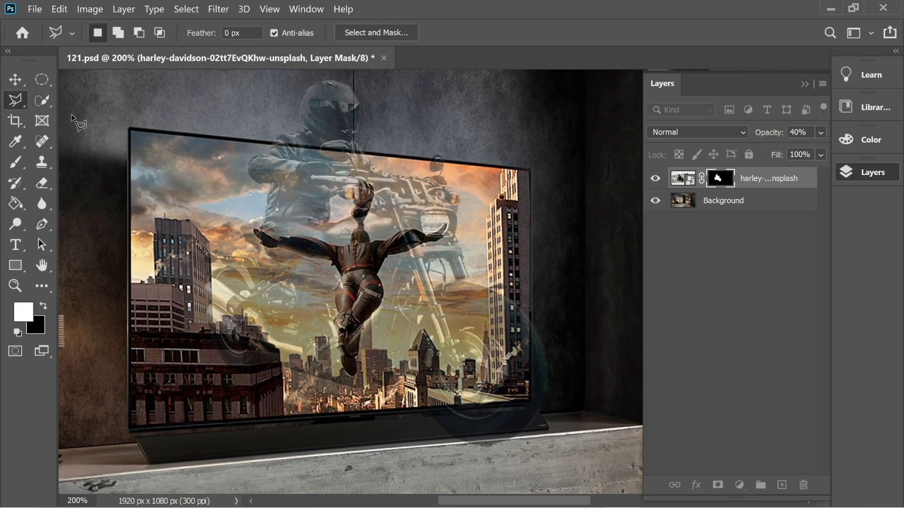
pyautogui.click(130, 131)
pyautogui.click(529, 170)
pyautogui.click(530, 402)
pyautogui.click(135, 134)
# Restore the motorcycle layer's opacity to 100% and rename the layer Motor.
pyautogui.click(822, 132)
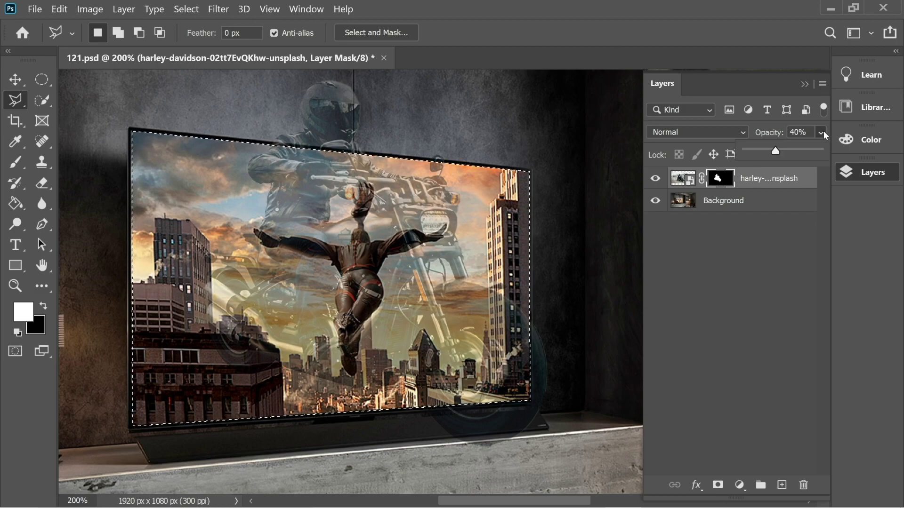
pyautogui.moveTo(775, 150); pyautogui.dragTo(824, 150)
pyautogui.click(775, 180)
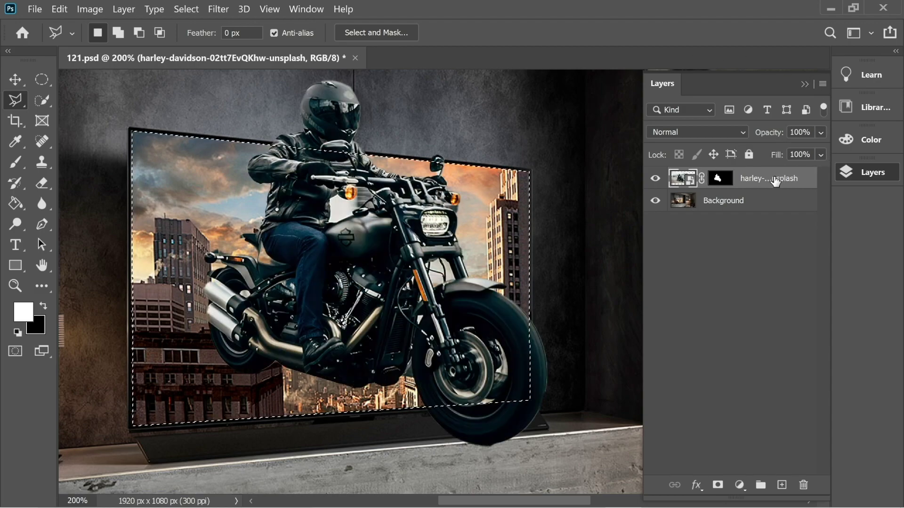
pyautogui.doubleClick(776, 180)
pyautogui.write('Motor')
pyautogui.click(725, 210)
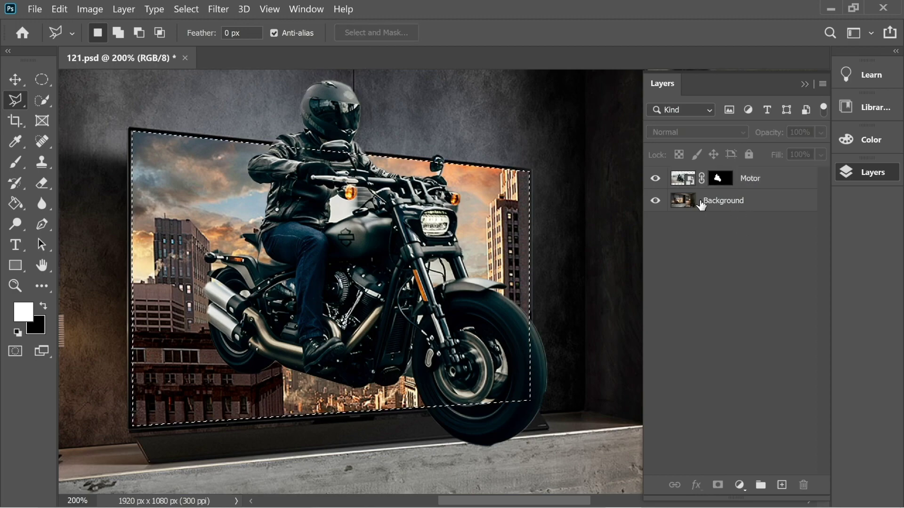
# Paint white on the Motor layer's mask inside the TV screen selection to reveal the street background, and deselect.
pyautogui.press('b')
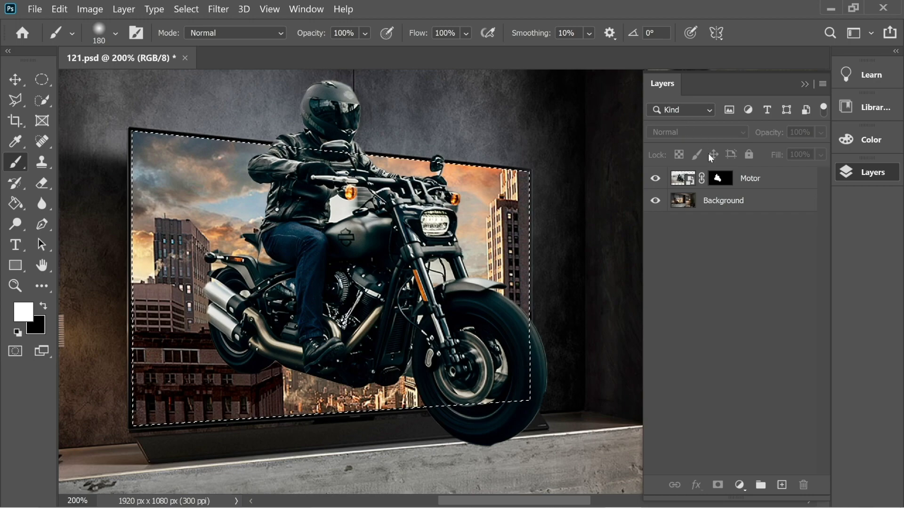
pyautogui.click(722, 181)
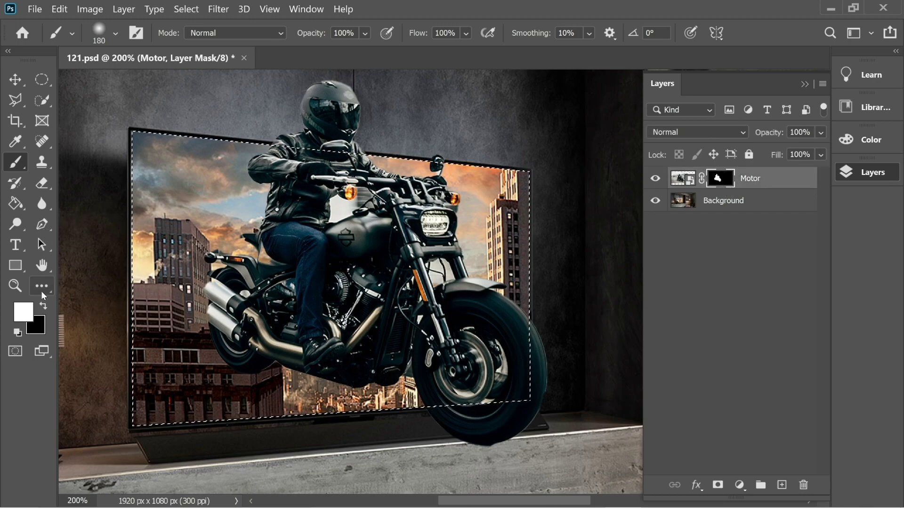
pyautogui.moveTo(172, 155)
pyautogui.mouseDown()
pyautogui.moveTo(364, 169)
pyautogui.moveTo(416, 279)
pyautogui.mouseUp()
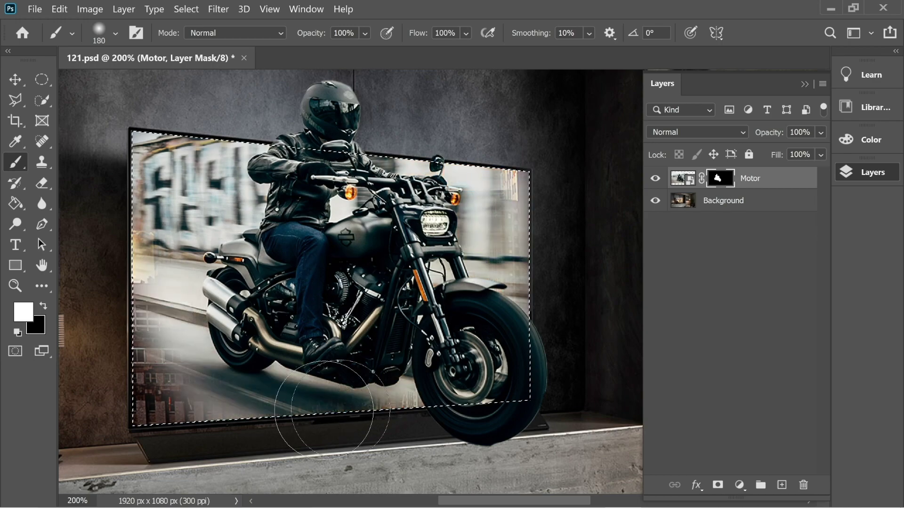
pyautogui.moveTo(250, 319)
pyautogui.mouseDown()
pyautogui.moveTo(379, 219)
pyautogui.moveTo(395, 413)
pyautogui.moveTo(221, 232)
pyautogui.moveTo(421, 224)
pyautogui.moveTo(177, 276)
pyautogui.moveTo(424, 237)
pyautogui.moveTo(442, 246)
pyautogui.mouseUp()
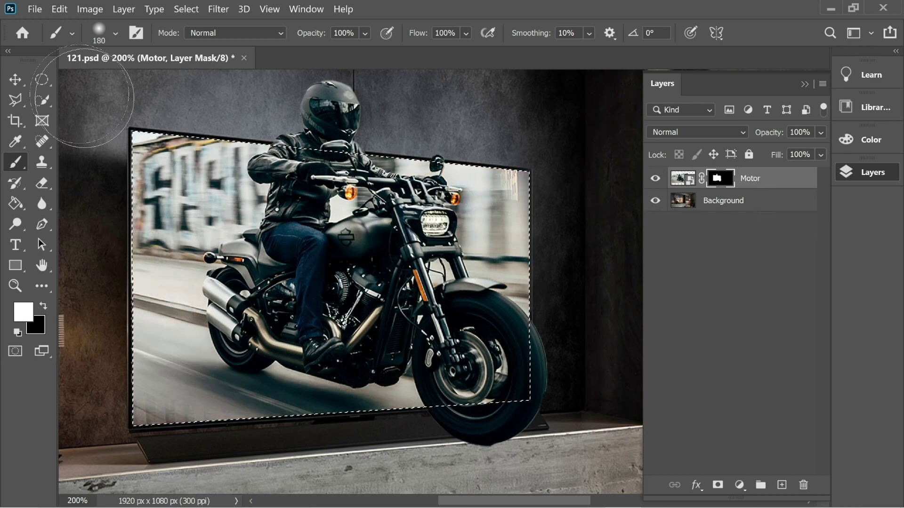
pyautogui.click(44, 81)
pyautogui.hotkey('ctrl', 'd')
# Add a new layer above Motor and fill it with black using the Paint Bucket.
pyautogui.click(781, 485)
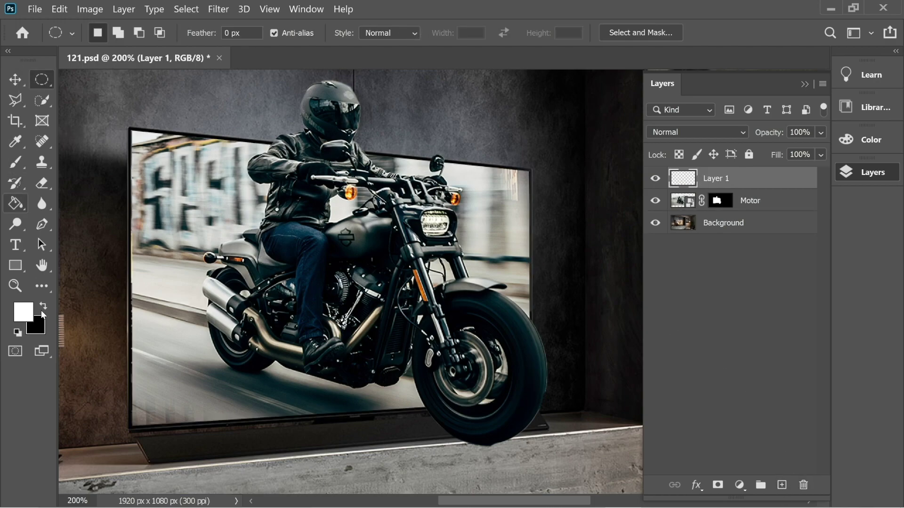
pyautogui.click(16, 202)
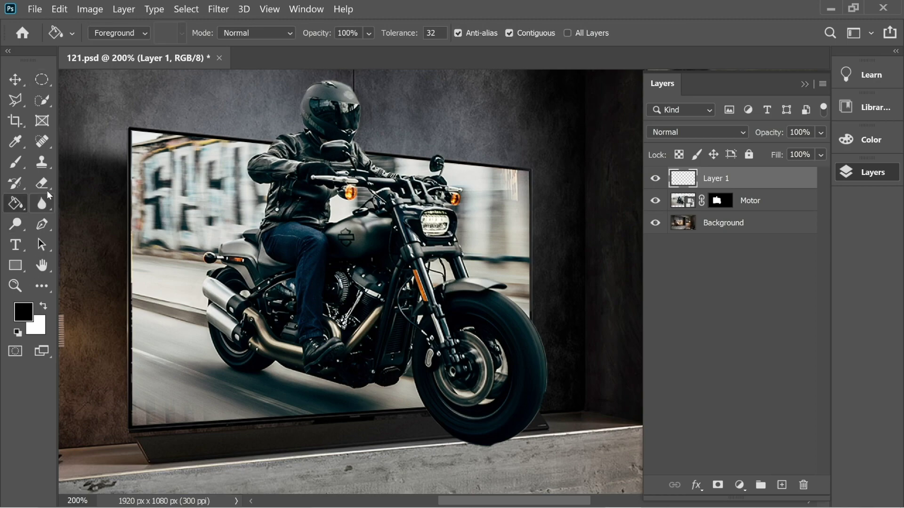
pyautogui.click(374, 252)
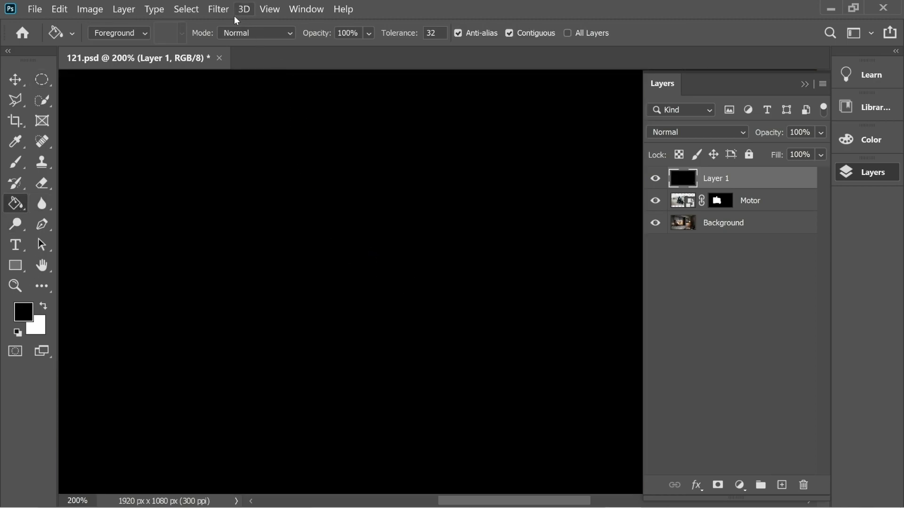
# Render a Lens Flare on the black layer with 130% brightness and the 105mm Prime lens type.
pyautogui.click(218, 9)
pyautogui.moveTo(264, 245)
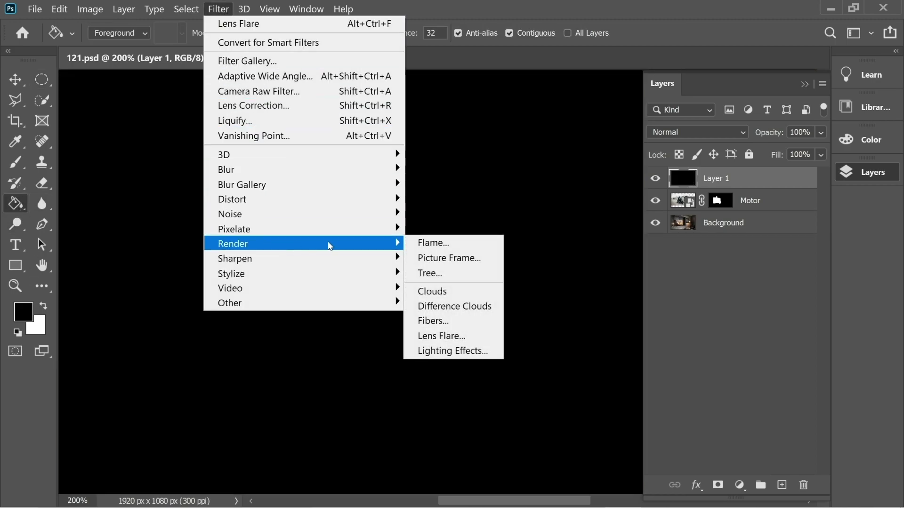
pyautogui.click(459, 335)
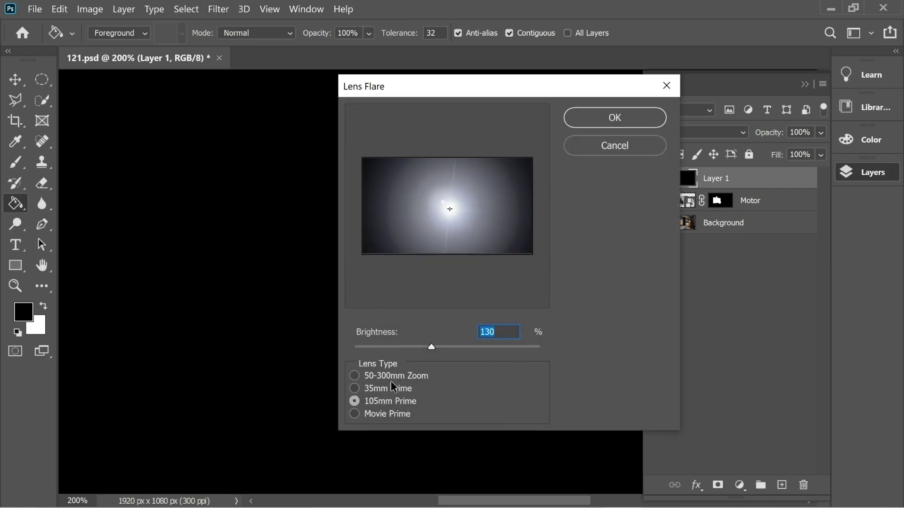
pyautogui.click(586, 121)
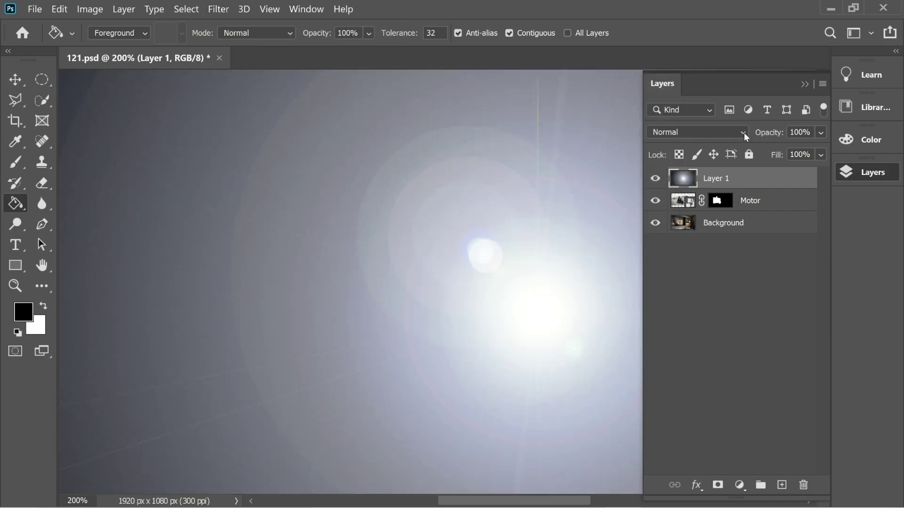
# Set the flare layer's blend mode to Screen and move the flare's bright centre behind the motorcycle on the TV.
pyautogui.click(743, 133)
pyautogui.click(684, 237)
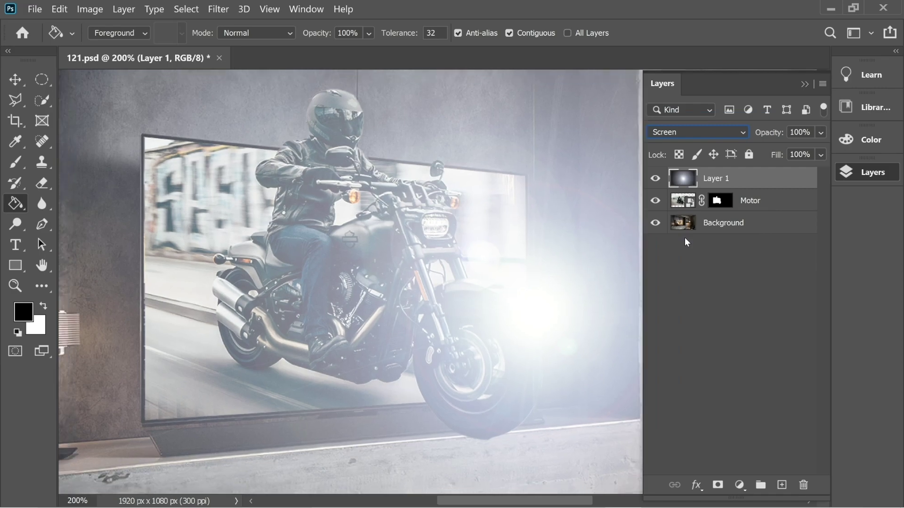
pyautogui.hotkey('ctrl', '-')
pyautogui.hotkey('ctrl', '-')
pyautogui.click(14, 78)
pyautogui.moveTo(438, 293); pyautogui.dragTo(357, 295)
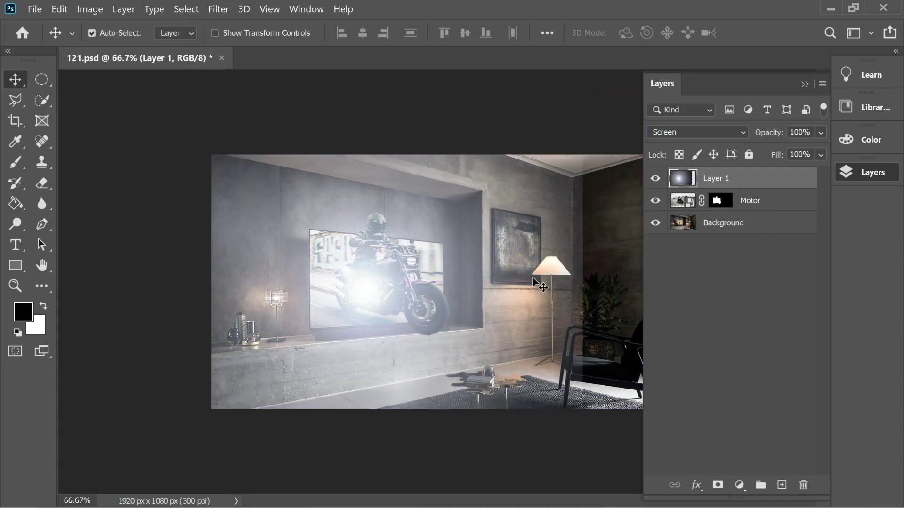
# Duplicate the Motor layer and place the copy above the lens flare layer.
pyautogui.click(759, 202)
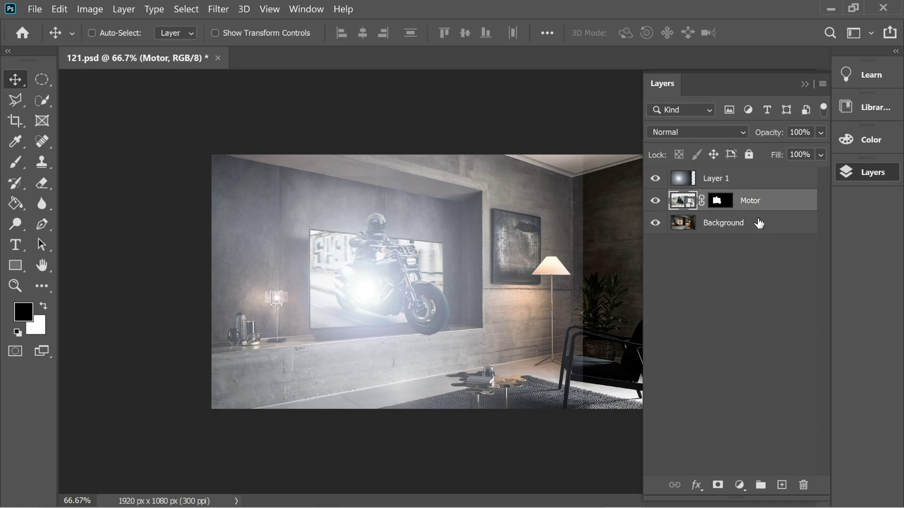
pyautogui.hotkey('ctrl', 'j')
pyautogui.moveTo(755, 209); pyautogui.dragTo(737, 188)
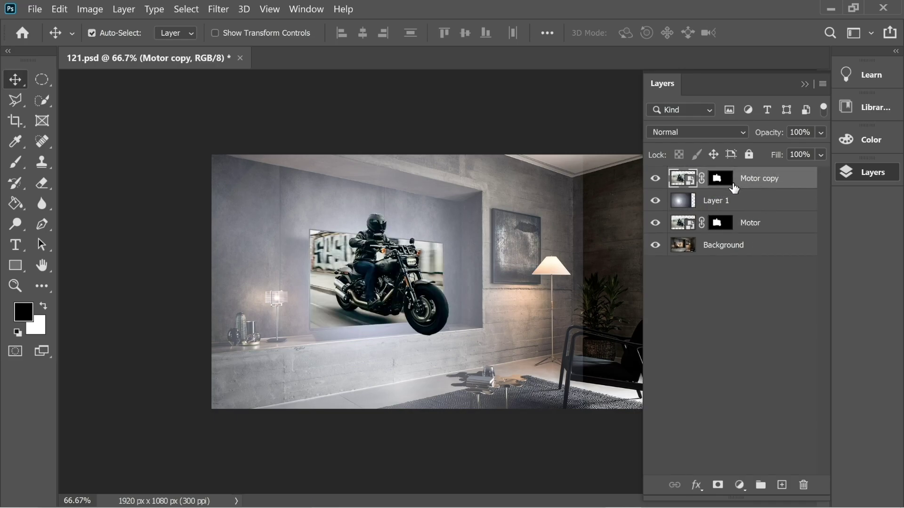
# Rename the lens flare layer Flare and select the Motor copy layer's mask for editing.
pyautogui.doubleClick(717, 202)
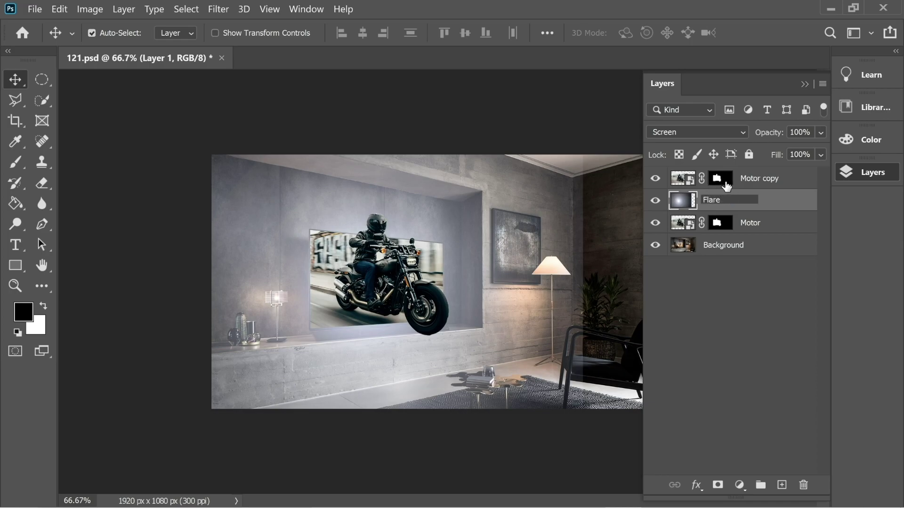
pyautogui.click(729, 183)
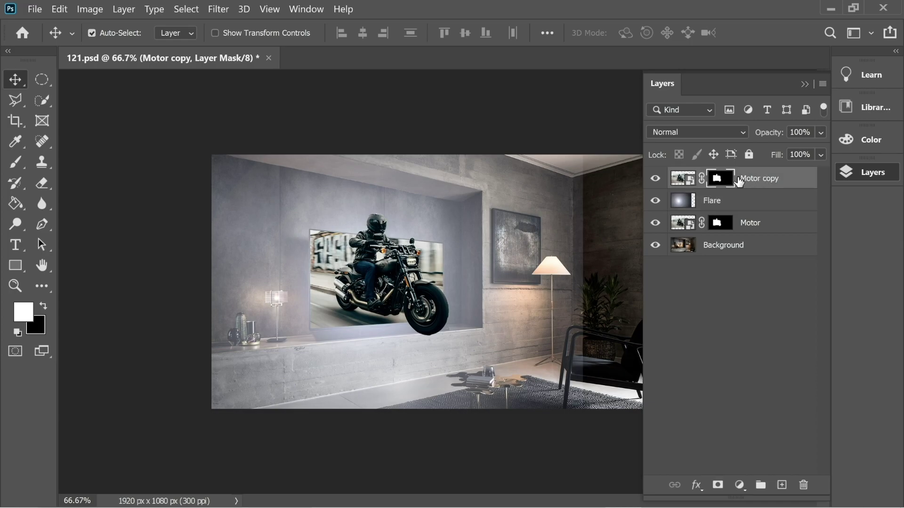
# Paint black at 46% opacity with a soft 306 px brush on the Motor copy mask over the TV picture around the motorcycle.
pyautogui.click(15, 163)
pyautogui.click(43, 306)
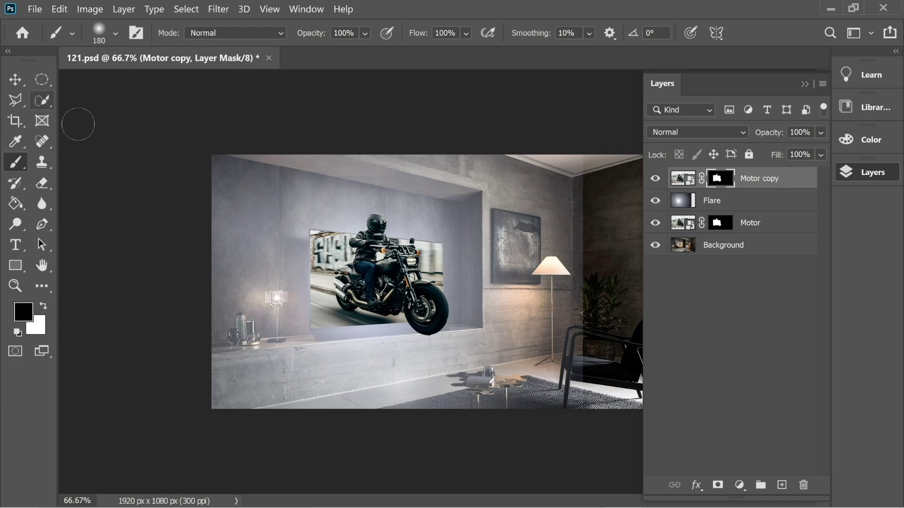
pyautogui.click(366, 33)
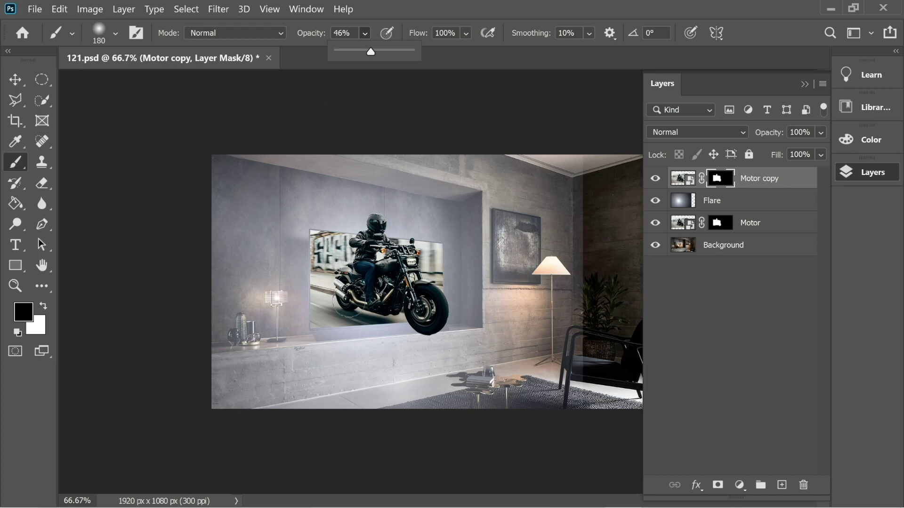
pyautogui.click(115, 33)
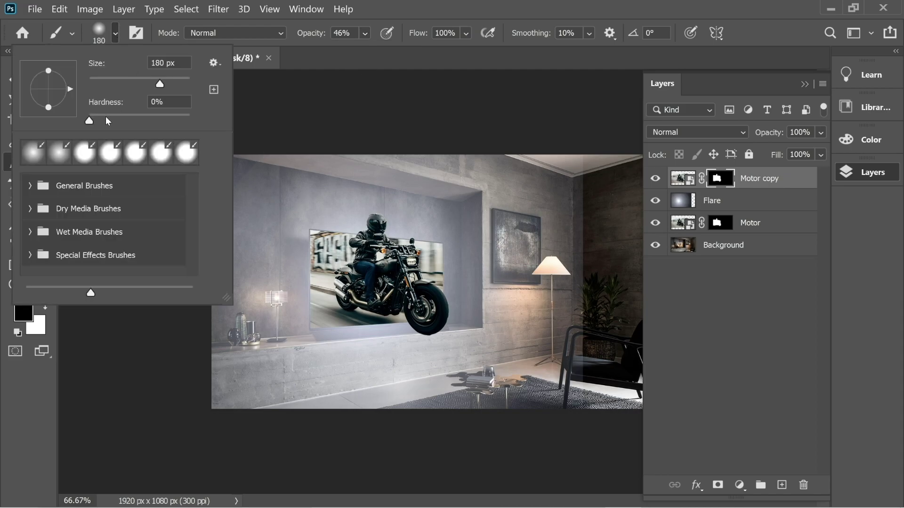
pyautogui.press('Escape')
pyautogui.hotkey('ctrl', '1')
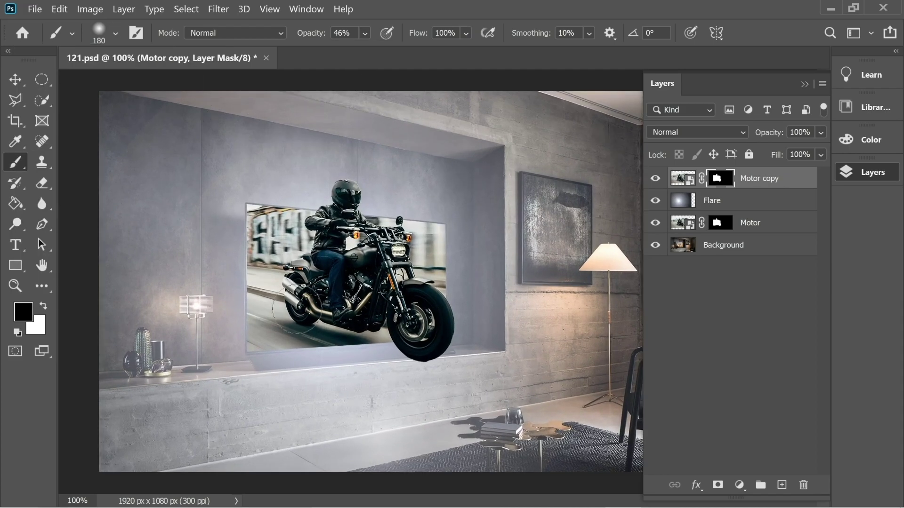
pyautogui.moveTo(306, 308)
pyautogui.mouseDown()
pyautogui.moveTo(289, 272)
pyautogui.moveTo(272, 332)
pyautogui.moveTo(311, 325)
pyautogui.moveTo(276, 278)
pyautogui.mouseUp()
pyautogui.click(114, 33)
pyautogui.moveTo(161, 82); pyautogui.dragTo(165, 83)
pyautogui.click(294, 292)
pyautogui.moveTo(286, 248)
pyautogui.mouseDown()
pyautogui.moveTo(259, 241)
pyautogui.moveTo(262, 231)
pyautogui.moveTo(266, 290)
pyautogui.moveTo(257, 324)
pyautogui.moveTo(358, 329)
pyautogui.moveTo(315, 279)
pyautogui.moveTo(276, 307)
pyautogui.moveTo(361, 303)
pyautogui.moveTo(365, 287)
pyautogui.moveTo(342, 278)
pyautogui.moveTo(405, 287)
pyautogui.mouseUp()
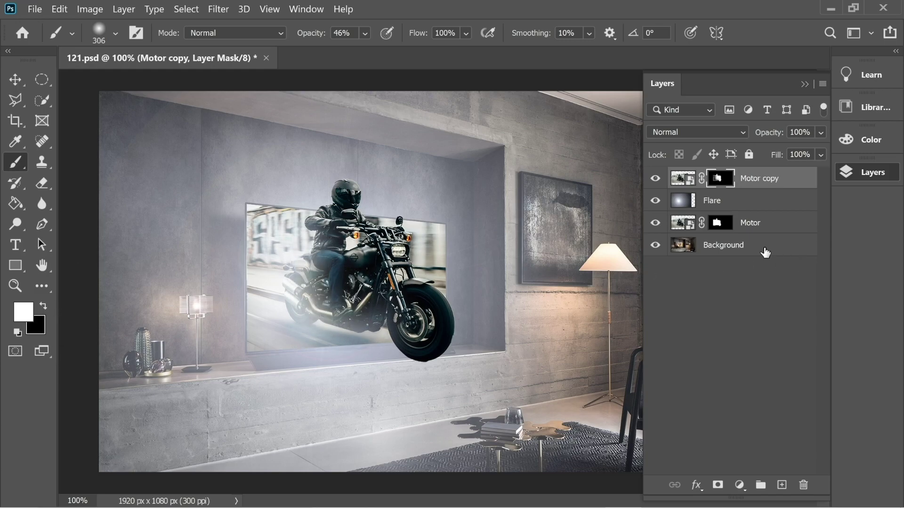
# Add a mask to the Flare layer and paint straight black 60 px lines at 100% opacity from the TV's left corners to the image edges.
pyautogui.click(716, 206)
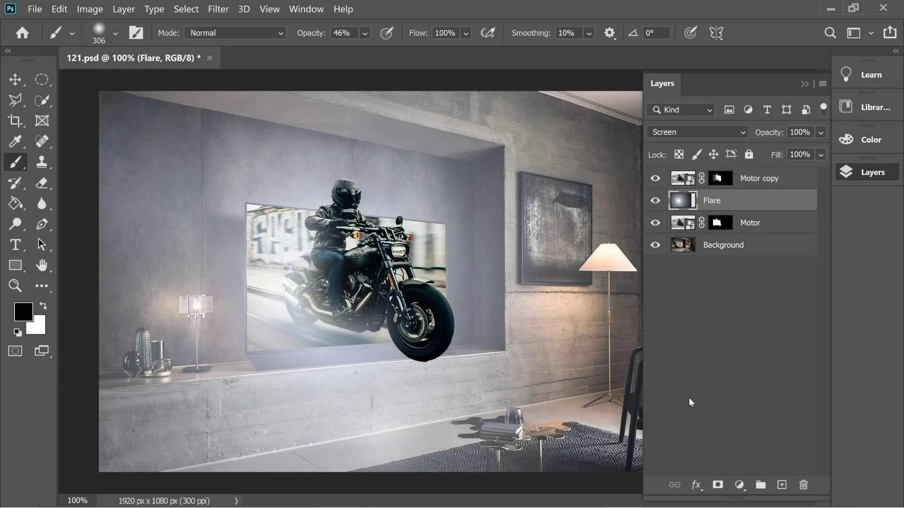
pyautogui.click(717, 486)
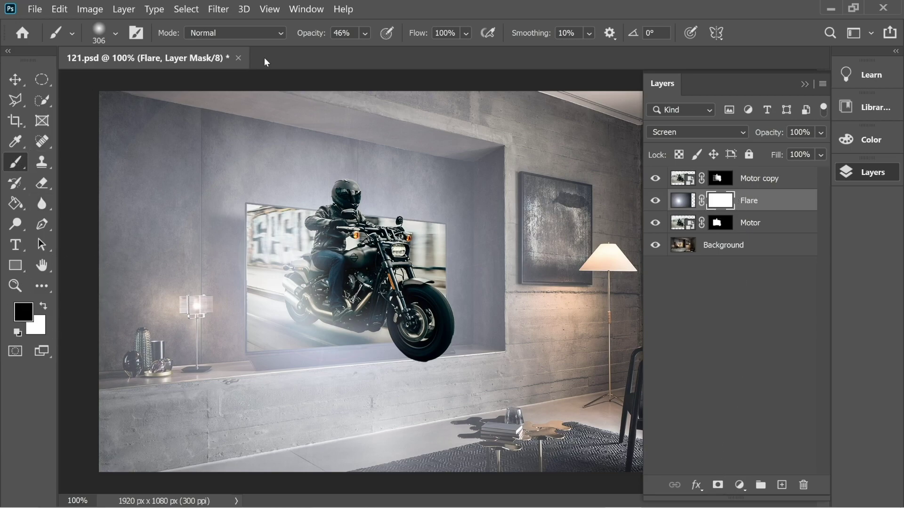
pyautogui.click(365, 34)
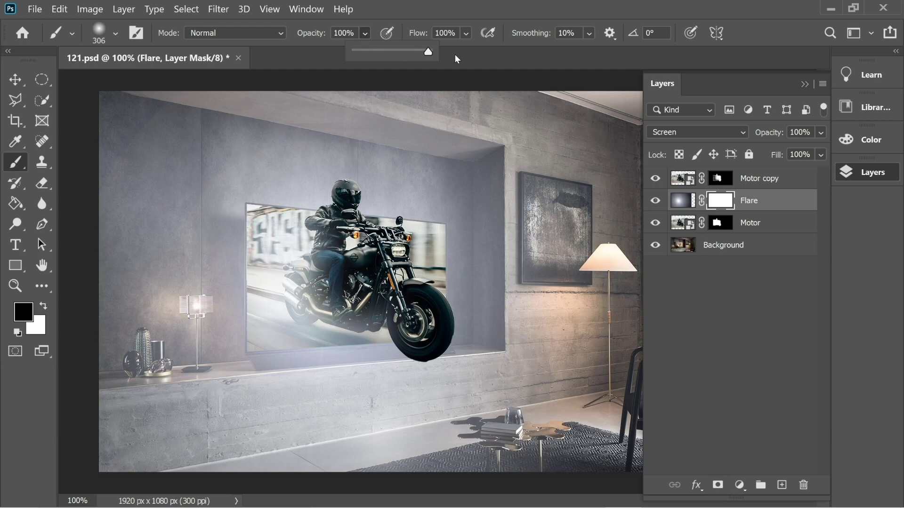
pyautogui.click(115, 33)
pyautogui.moveTo(177, 63); pyautogui.dragTo(110, 66)
pyautogui.write('60')
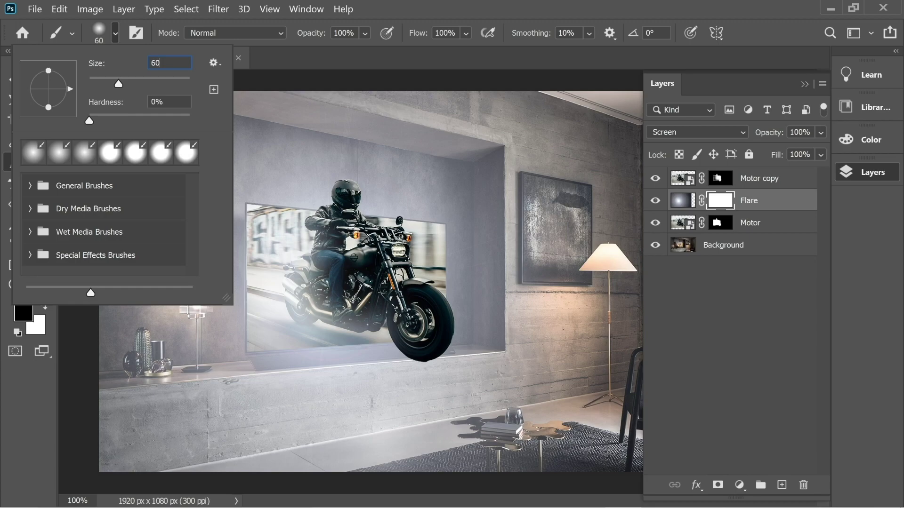
pyautogui.write('60')
pyautogui.click(240, 187)
pyautogui.moveTo(238, 193); pyautogui.dragTo(339, 75)
pyautogui.moveTo(228, 198); pyautogui.dragTo(339, 69)
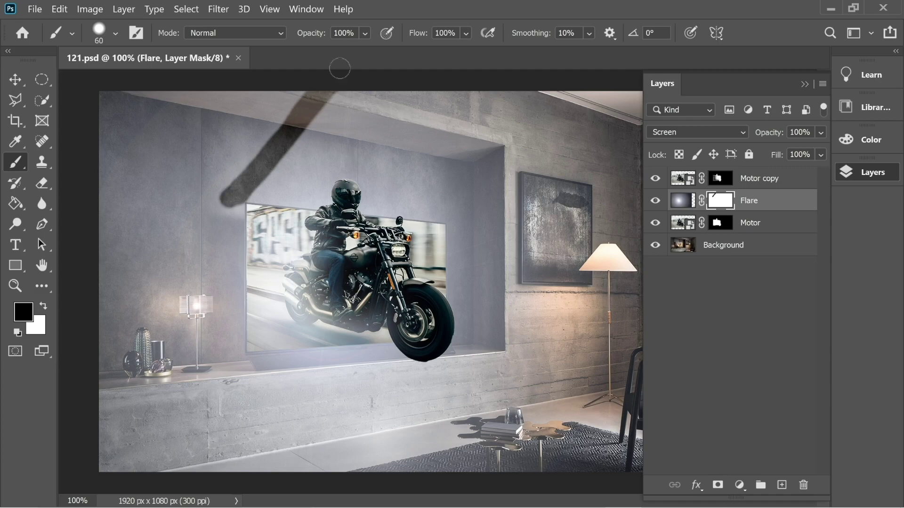
pyautogui.moveTo(233, 197)
pyautogui.mouseDown()
pyautogui.moveTo(237, 360)
pyautogui.moveTo(324, 471)
pyautogui.mouseUp()
# Mask the flare off the wall area to the left of the TV with a 480 px black brush.
pyautogui.click(115, 33)
pyautogui.moveTo(113, 85)
pyautogui.mouseDown()
pyautogui.moveTo(184, 84)
pyautogui.moveTo(161, 85)
pyautogui.mouseUp()
pyautogui.moveTo(197, 292)
pyautogui.mouseDown()
pyautogui.moveTo(140, 264)
pyautogui.moveTo(139, 126)
pyautogui.mouseUp()
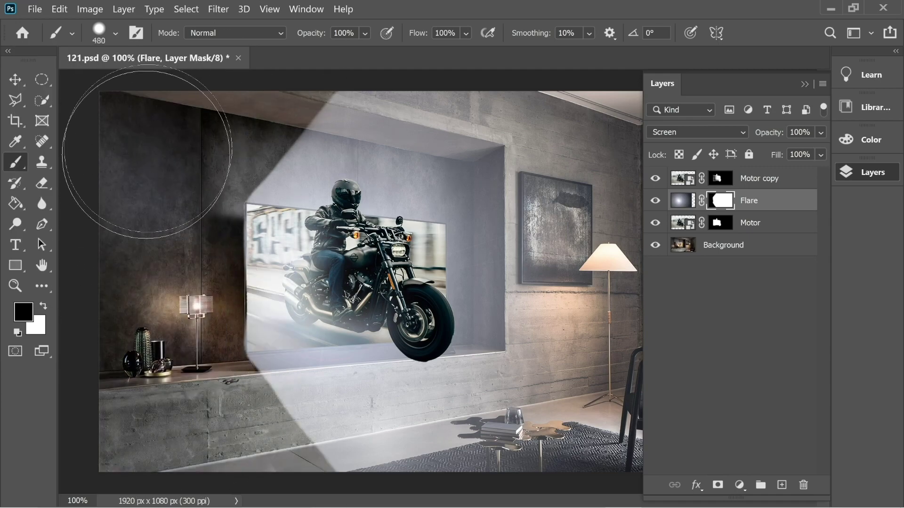
# Mask the flare off the right side of the room with an 1811 px black brush, first at 60% hardness and again with a soft edge.
pyautogui.click(115, 33)
pyautogui.moveTo(179, 83); pyautogui.dragTo(183, 81)
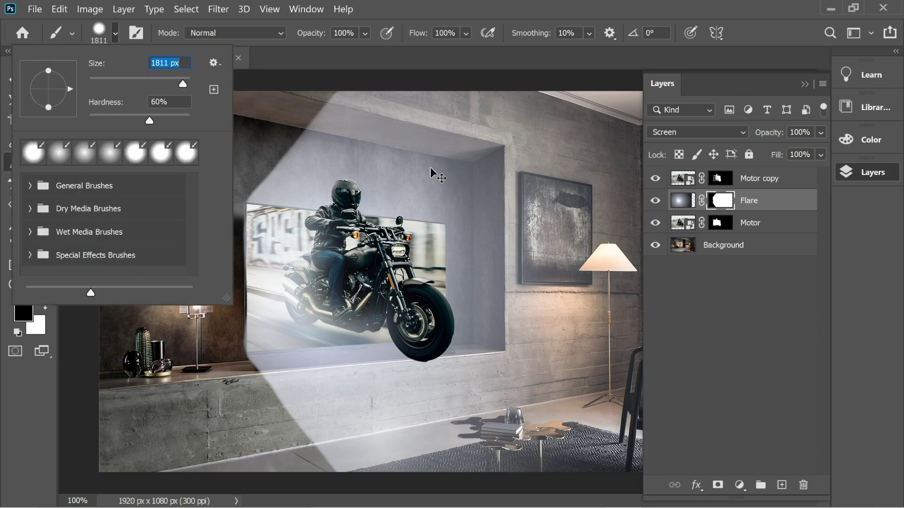
pyautogui.hotkey('ctrl', '-')
pyautogui.hotkey('ctrl', '-')
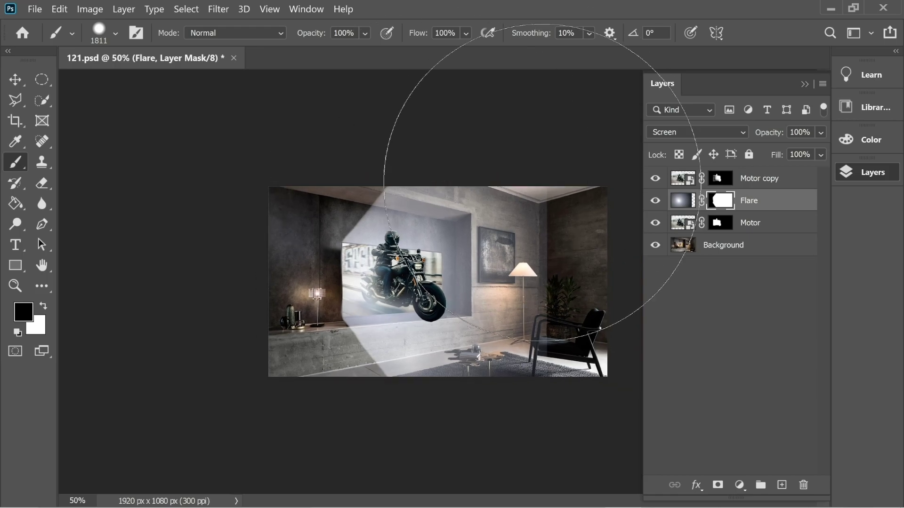
pyautogui.click(606, 295)
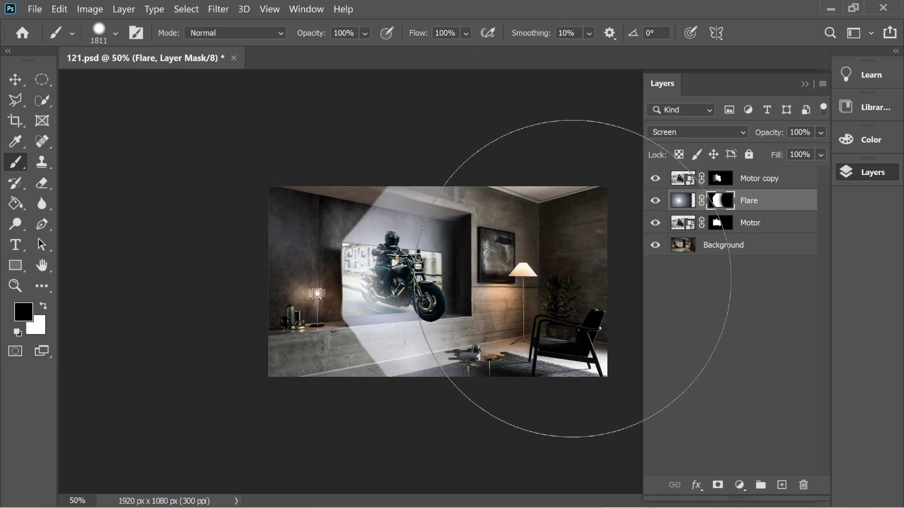
pyautogui.click(115, 33)
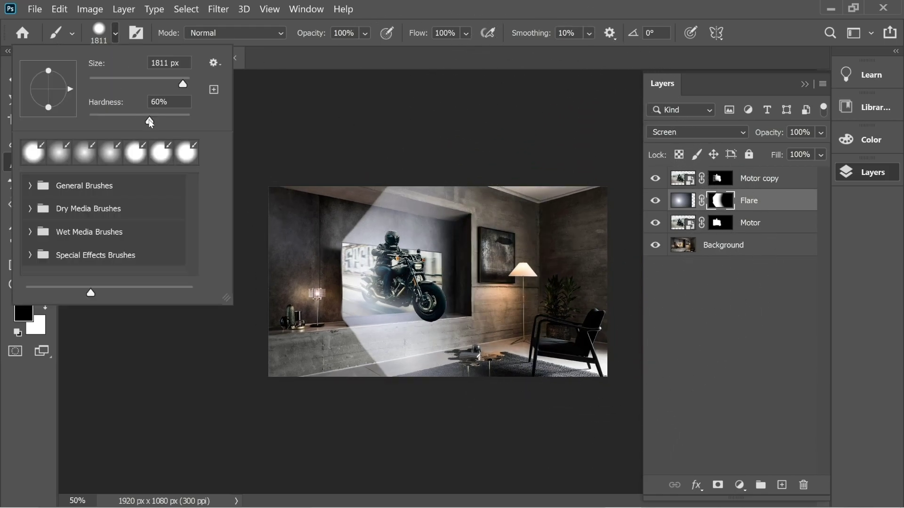
pyautogui.click(556, 285)
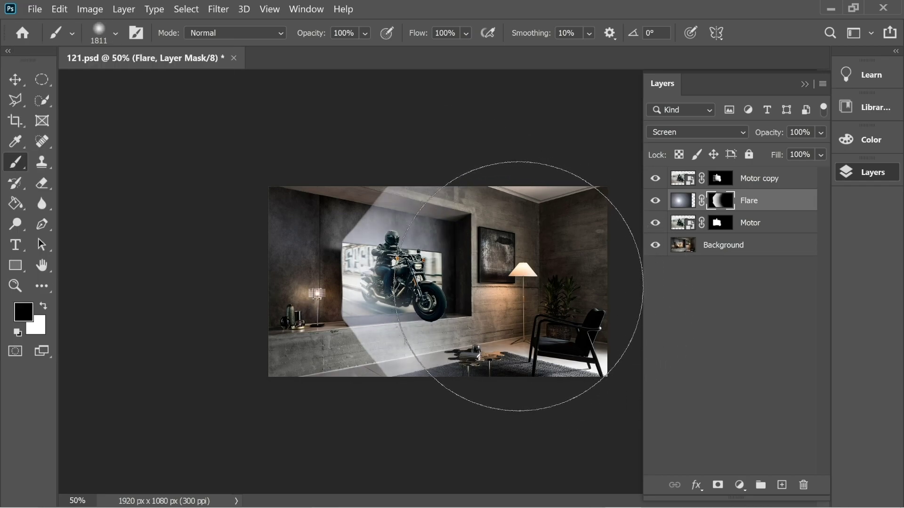
# Soften the light beam's hard left edges by painting white on the Flare mask with a soft 432 px brush at 42% opacity.
pyautogui.click(120, 33)
pyautogui.moveTo(180, 80); pyautogui.dragTo(175, 82)
pyautogui.click(32, 354)
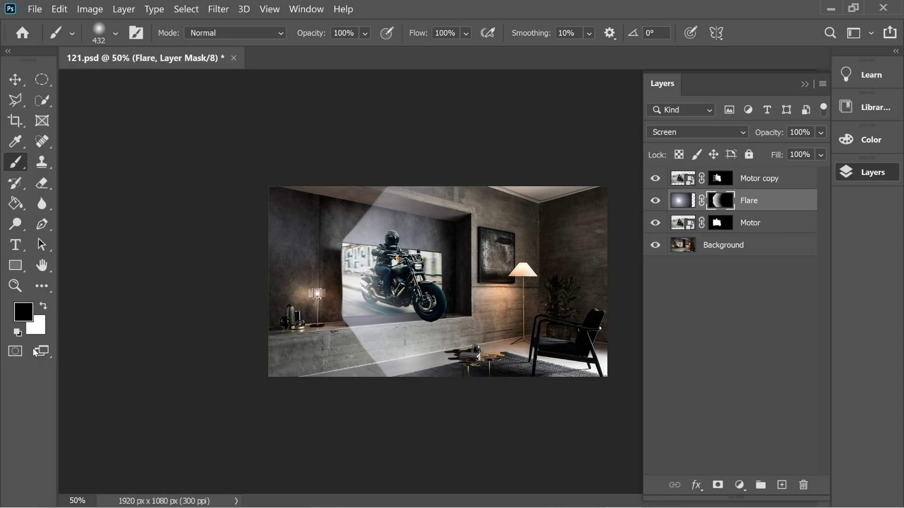
pyautogui.click(43, 305)
pyautogui.hotkey('ctrl', '+')
pyautogui.hotkey('ctrl', '+')
pyautogui.hotkey('ctrl', '+')
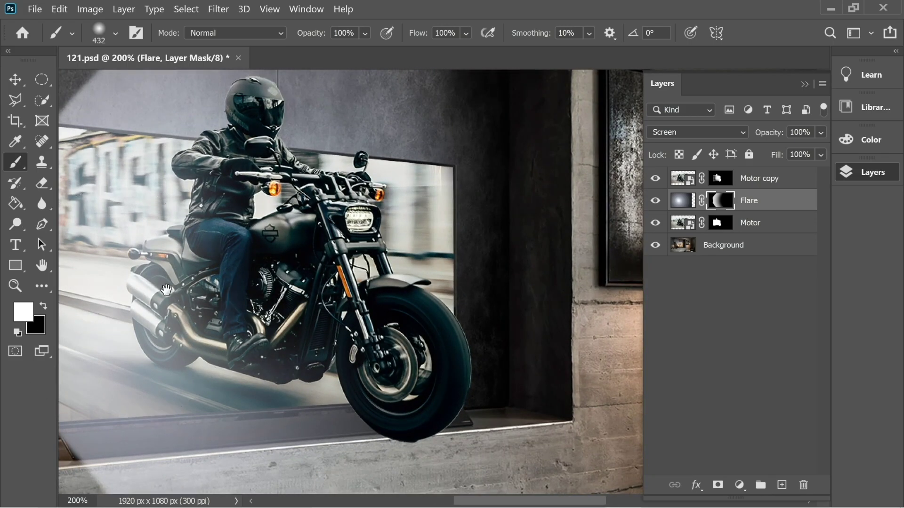
pyautogui.moveTo(283, 223); pyautogui.dragTo(331, 314)
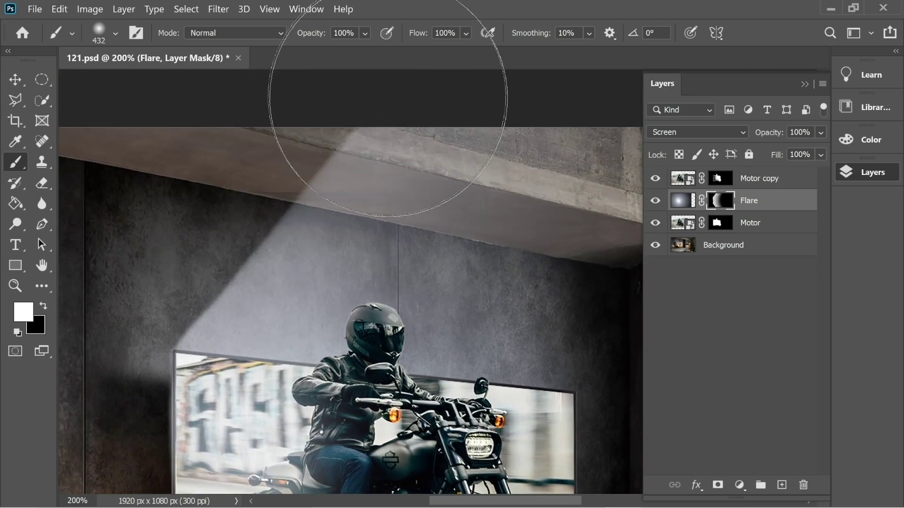
pyautogui.click(365, 33)
pyautogui.moveTo(368, 49); pyautogui.dragTo(369, 49)
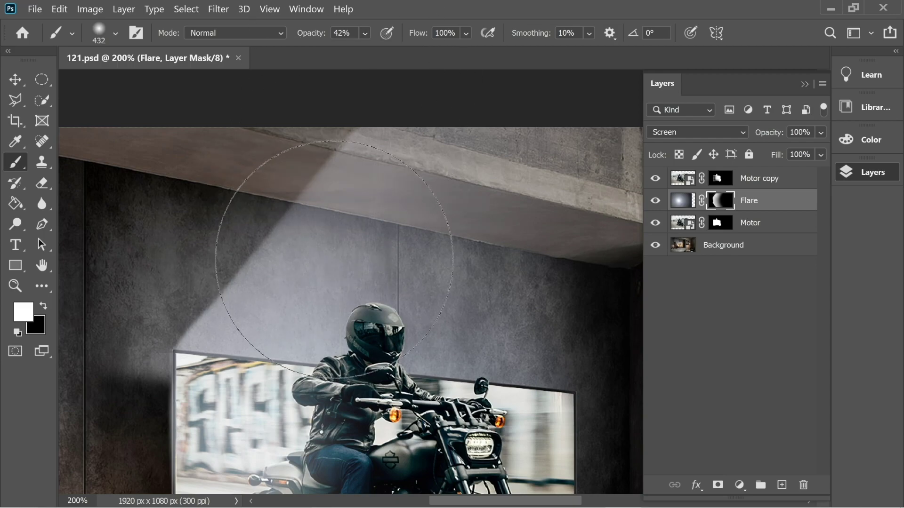
pyautogui.scroll(-15, 389, 266)
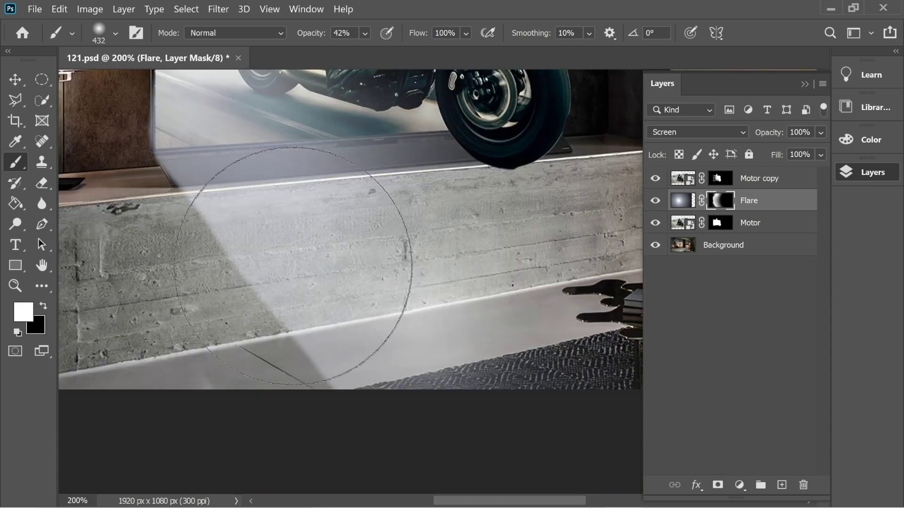
pyautogui.moveTo(292, 266); pyautogui.dragTo(340, 340)
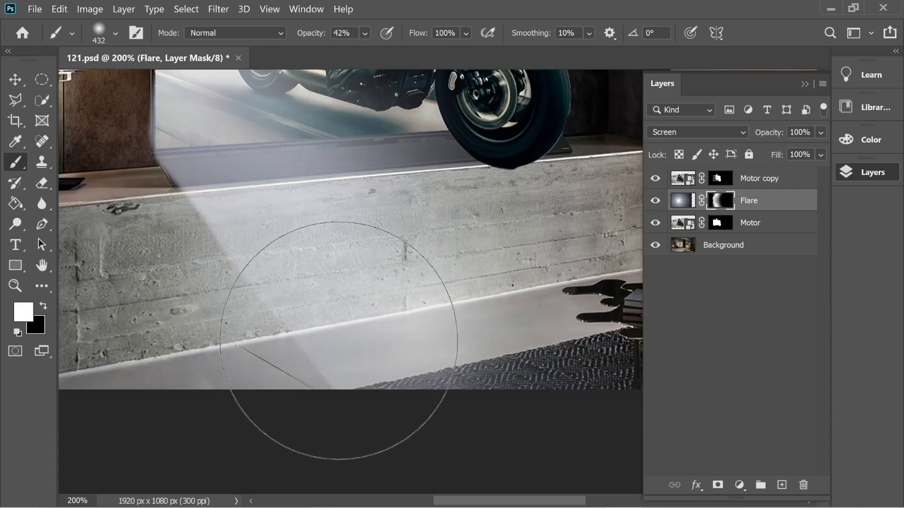
pyautogui.hotkey('ctrl', '-')
pyautogui.hotkey('ctrl', '-')
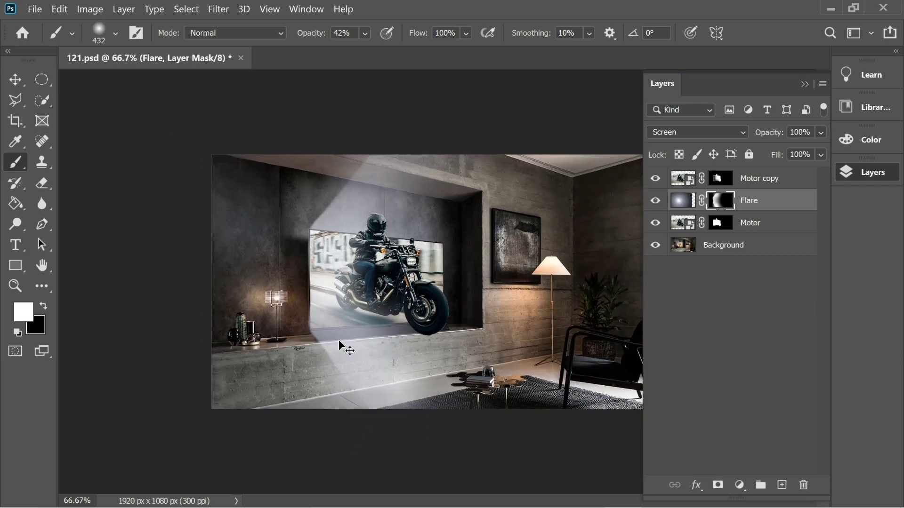
# Add a Levels adjustment layer above the Background and darken the room by setting the white output level to 73.
pyautogui.click(753, 246)
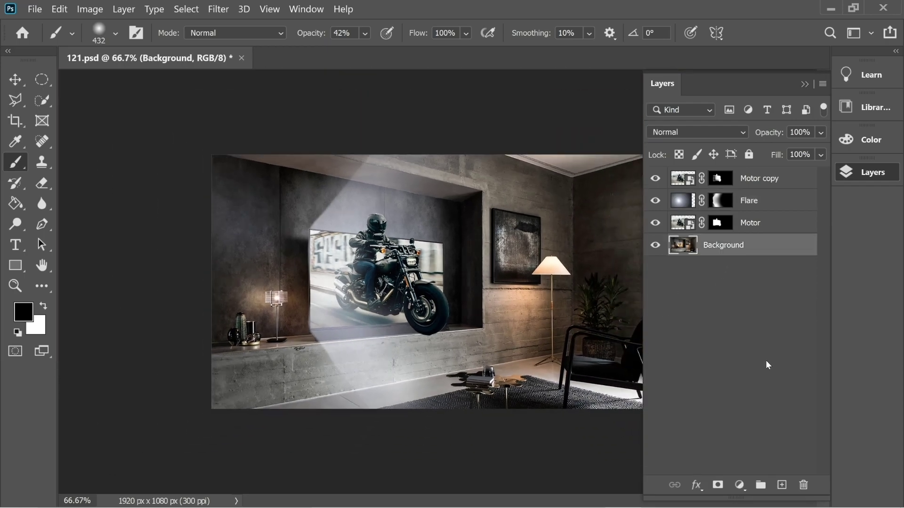
pyautogui.click(744, 488)
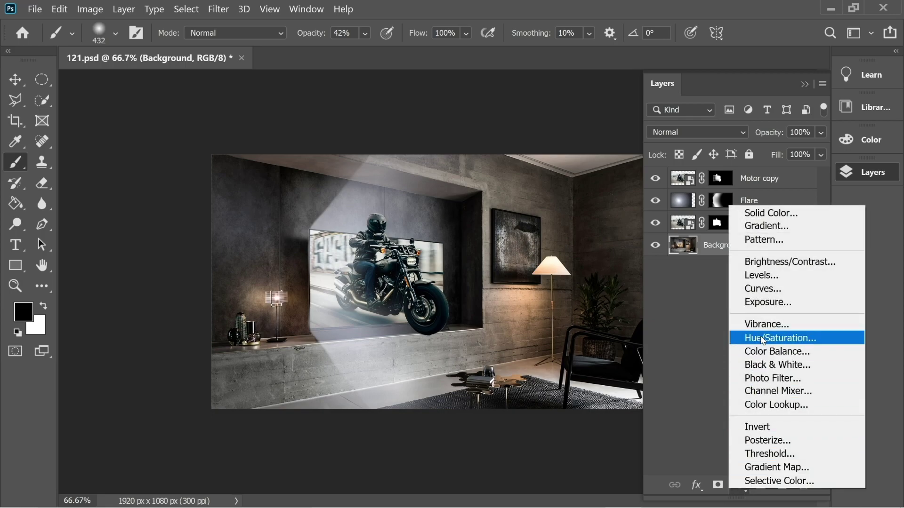
pyautogui.click(699, 276)
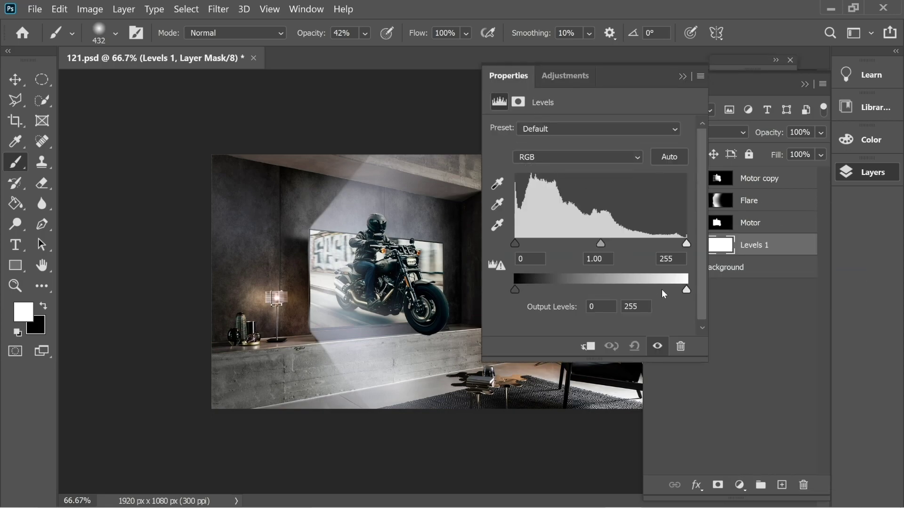
pyautogui.moveTo(683, 290); pyautogui.dragTo(565, 289)
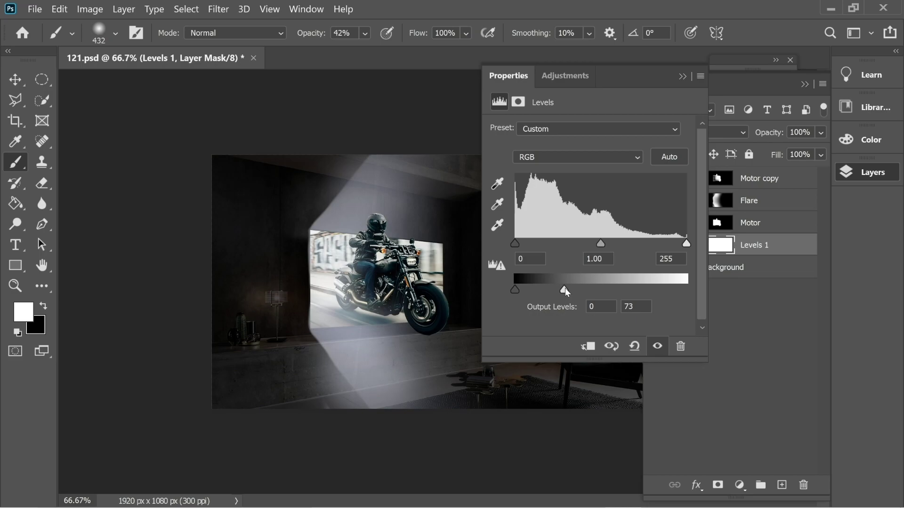
pyautogui.click(682, 77)
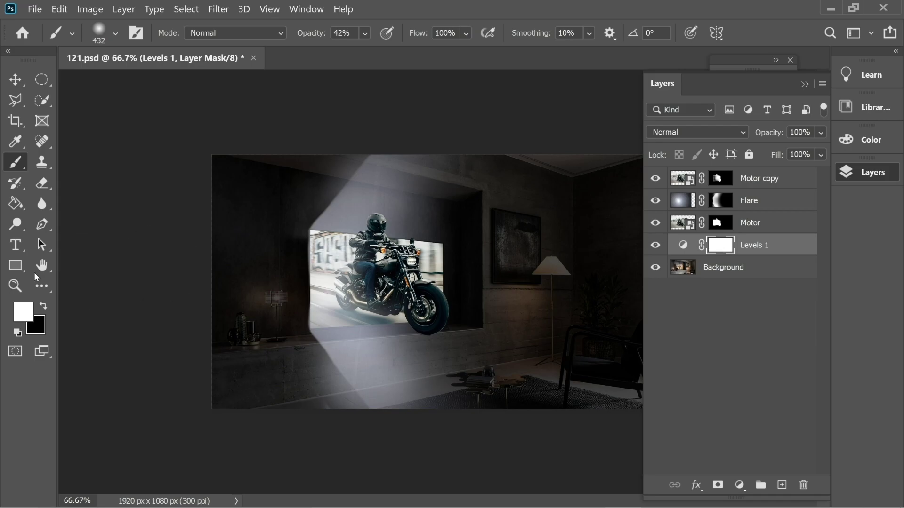
# Restore the brightness of the room's right side by painting the Levels mask black with a soft 1102 px brush at 100% opacity.
pyautogui.click(43, 306)
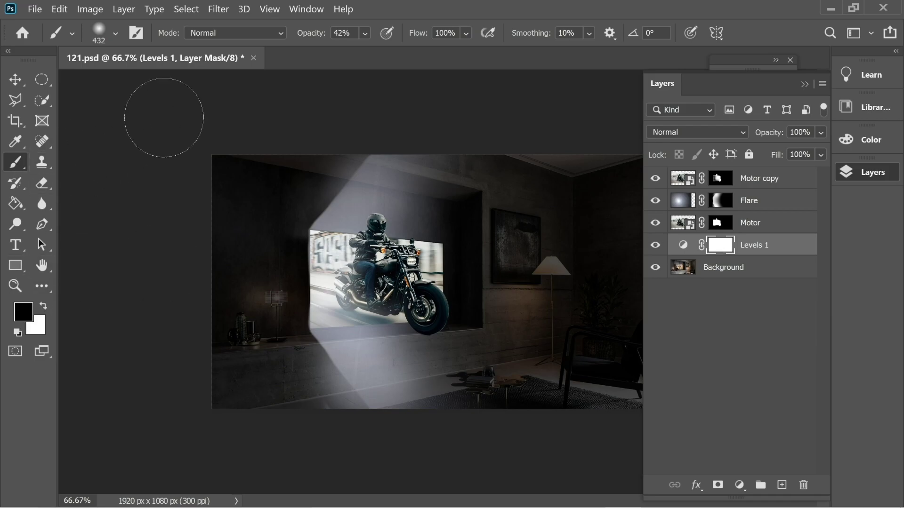
pyautogui.click(366, 34)
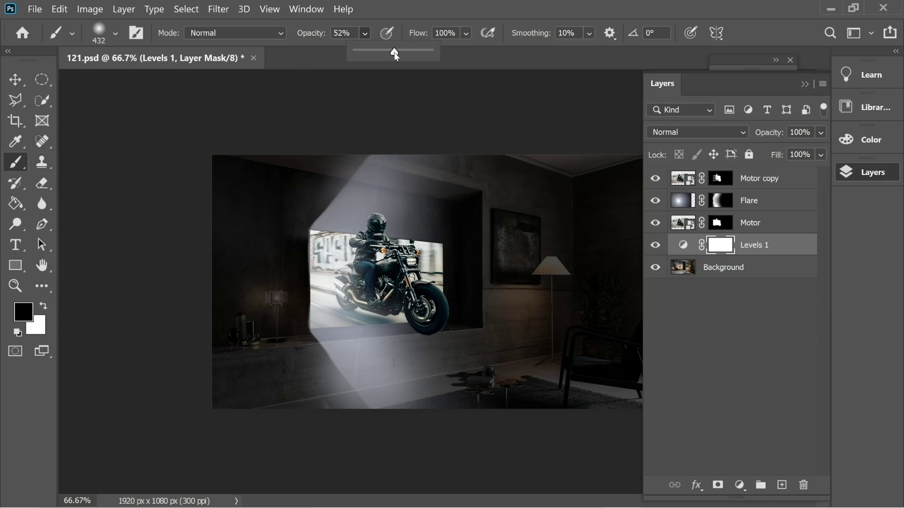
pyautogui.click(115, 33)
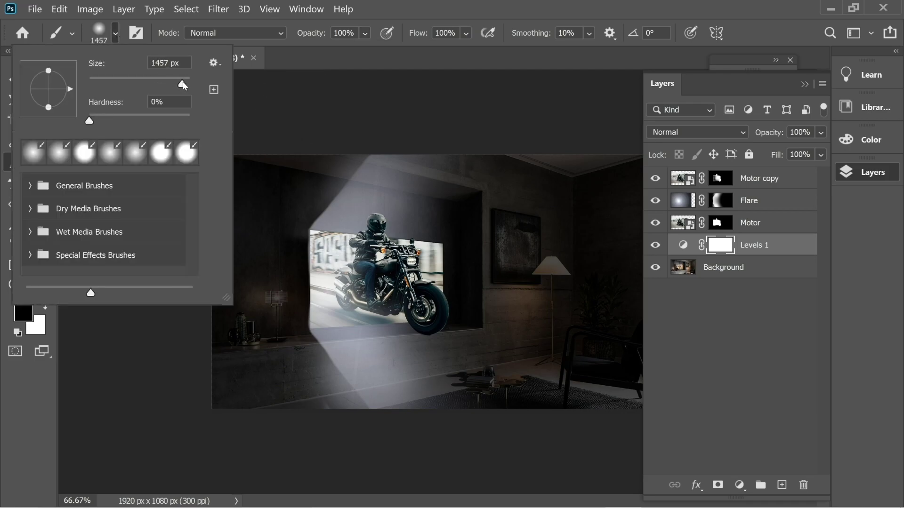
pyautogui.click(182, 83)
pyautogui.click(572, 302)
pyautogui.moveTo(571, 302)
pyautogui.mouseDown()
pyautogui.moveTo(570, 207)
pyautogui.moveTo(614, 313)
pyautogui.moveTo(614, 347)
pyautogui.moveTo(615, 198)
pyautogui.moveTo(626, 364)
pyautogui.moveTo(594, 203)
pyautogui.moveTo(552, 260)
pyautogui.moveTo(492, 287)
pyautogui.moveTo(492, 267)
pyautogui.moveTo(549, 227)
pyautogui.moveTo(632, 235)
pyautogui.moveTo(586, 305)
pyautogui.moveTo(461, 287)
pyautogui.moveTo(502, 232)
pyautogui.moveTo(470, 243)
pyautogui.moveTo(453, 283)
pyautogui.moveTo(460, 322)
pyautogui.moveTo(479, 336)
pyautogui.moveTo(471, 242)
pyautogui.mouseUp()
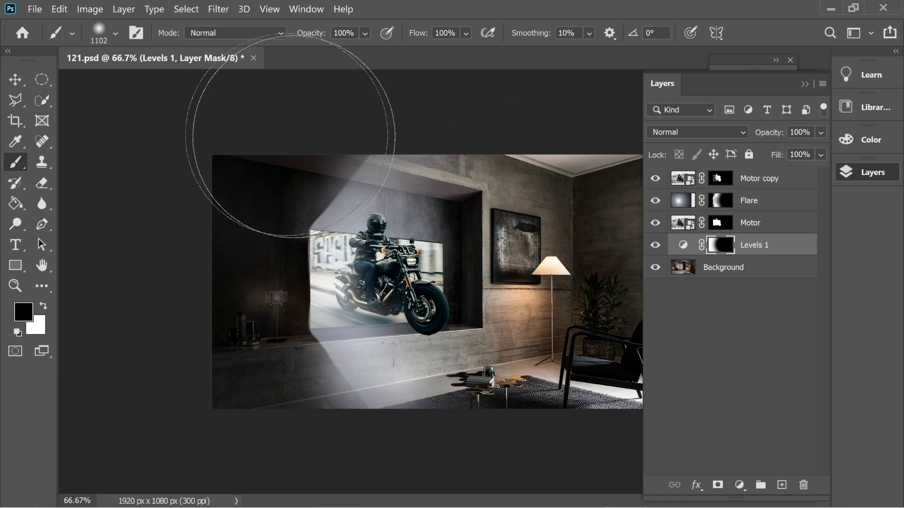
# Brighten the small table lamp by painting the Levels mask black with a soft 385 px brush, and select the Motor copy layer.
pyautogui.click(114, 33)
pyautogui.moveTo(183, 85); pyautogui.dragTo(178, 85)
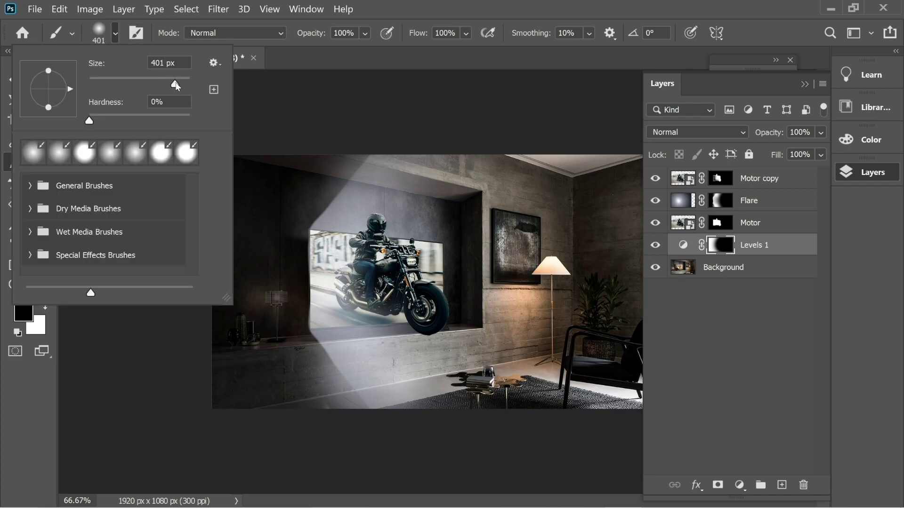
pyautogui.click(267, 298)
pyautogui.click(267, 295)
pyautogui.hotkey('ctrl', 'z')
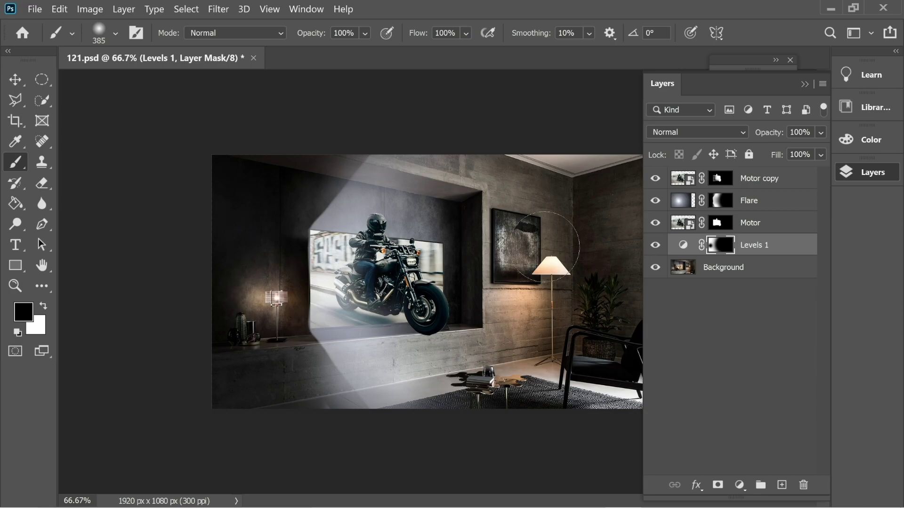
pyautogui.click(752, 183)
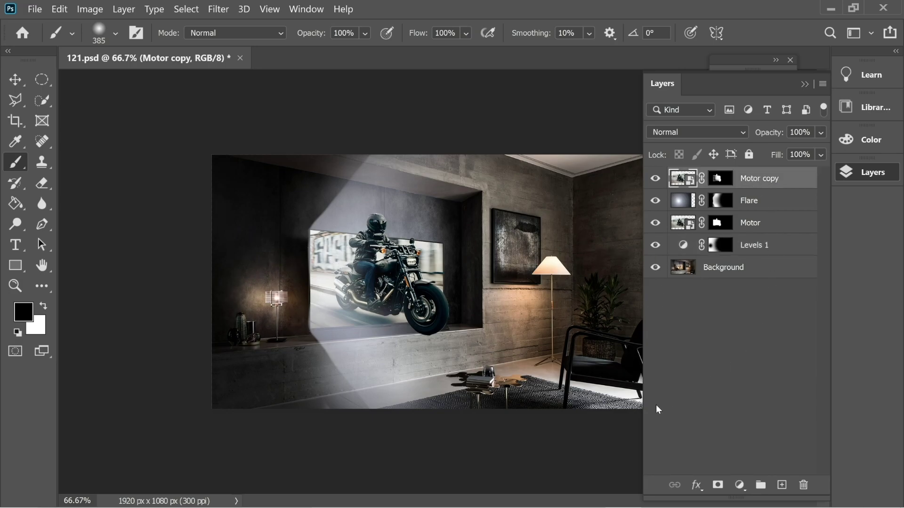
# Add an Exposure adjustment layer above Motor copy, set its exposure to +1.83, and clip it to Motor copy.
pyautogui.click(739, 485)
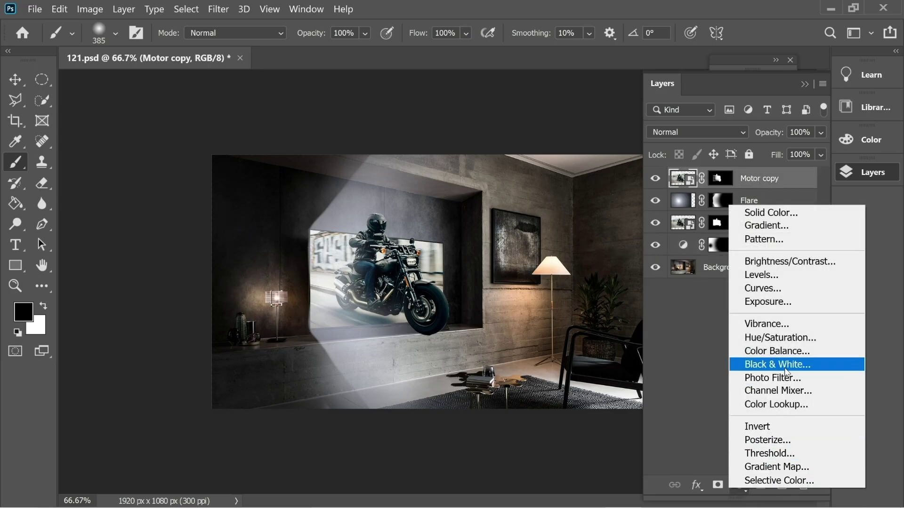
pyautogui.click(748, 301)
pyautogui.moveTo(588, 168); pyautogui.dragTo(615, 166)
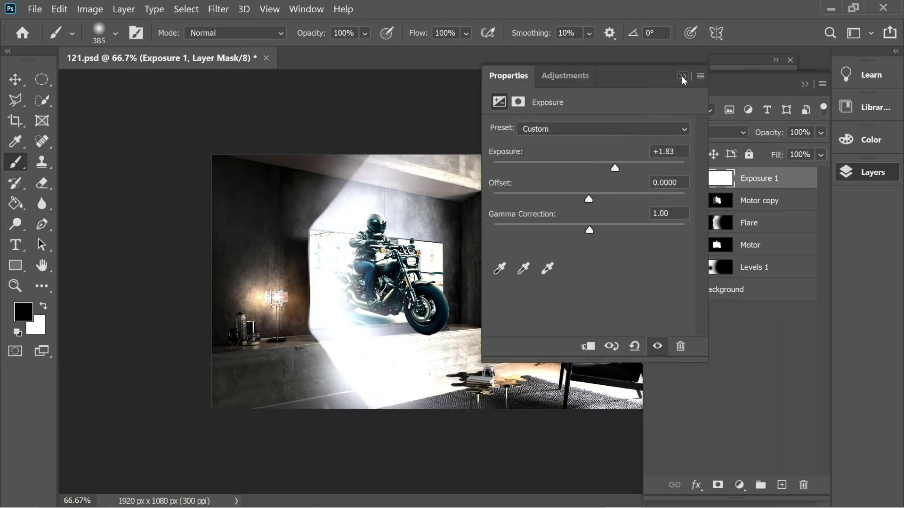
pyautogui.click(682, 76)
pyautogui.rightClick(775, 185)
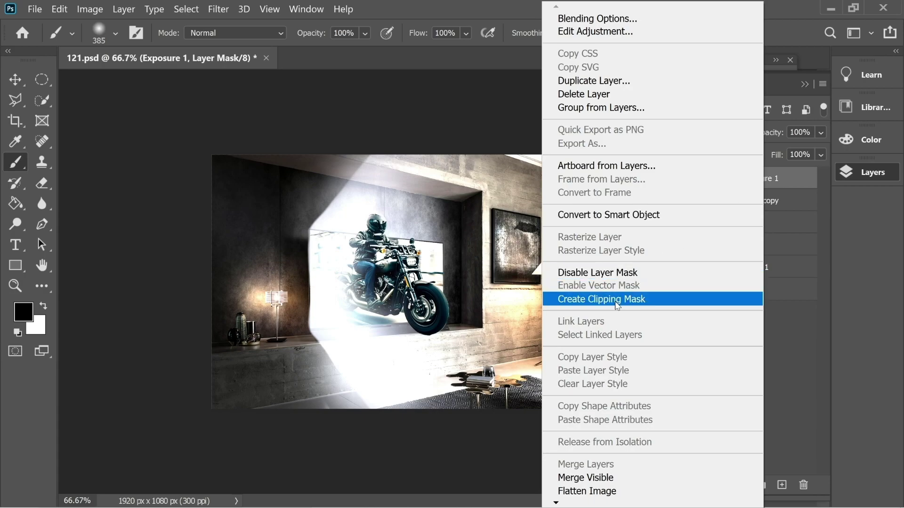
pyautogui.click(643, 299)
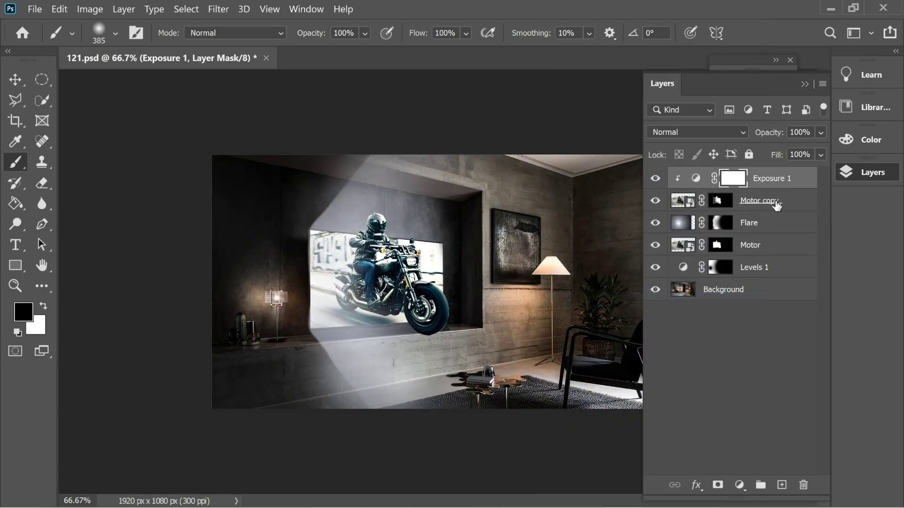
pyautogui.click(797, 204)
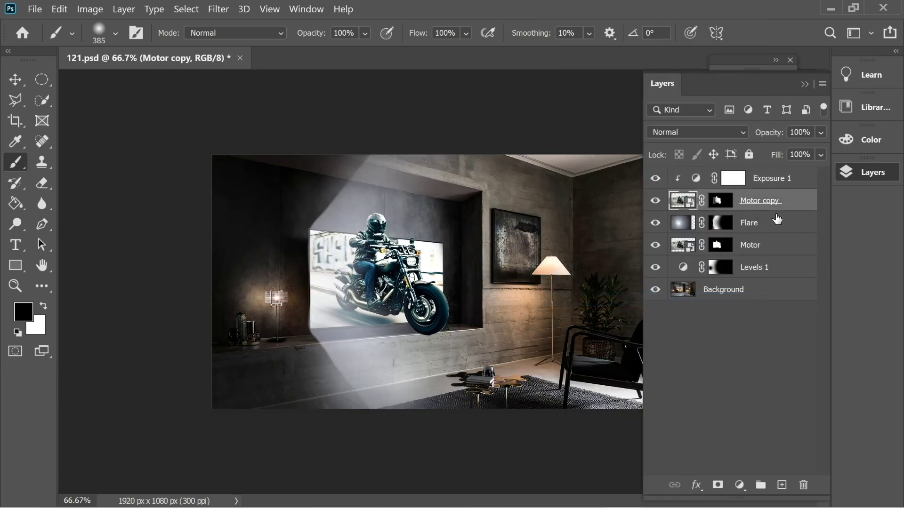
# Create a new layer directly above the Background and name it Shadow.
pyautogui.click(727, 297)
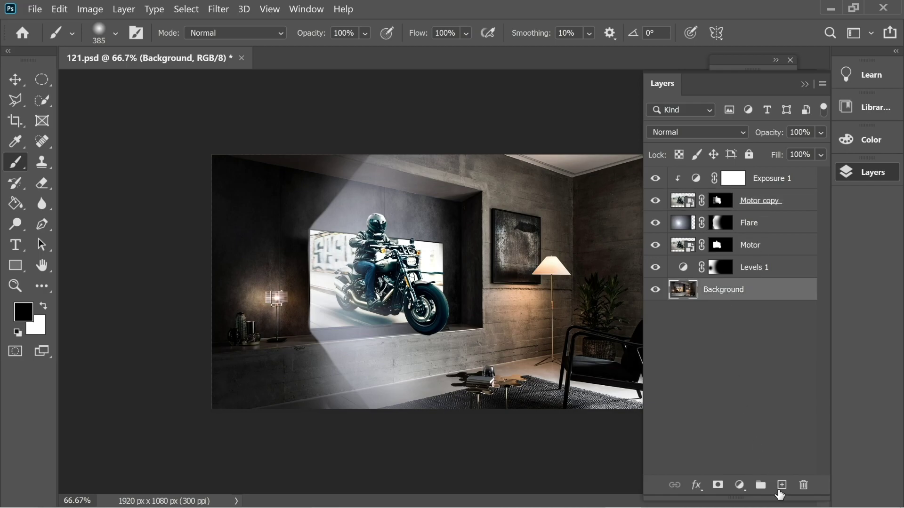
pyautogui.click(780, 485)
pyautogui.doubleClick(716, 291)
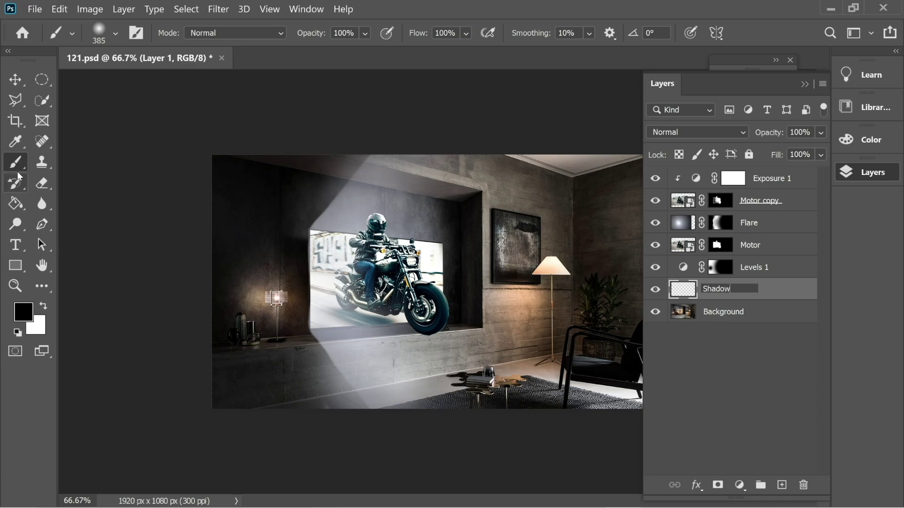
# Paint the motorcycle's black shadow down the wall and floor below the screen, using a soft 53 px brush at 47% opacity.
pyautogui.click(117, 33)
pyautogui.moveTo(137, 83); pyautogui.dragTo(115, 84)
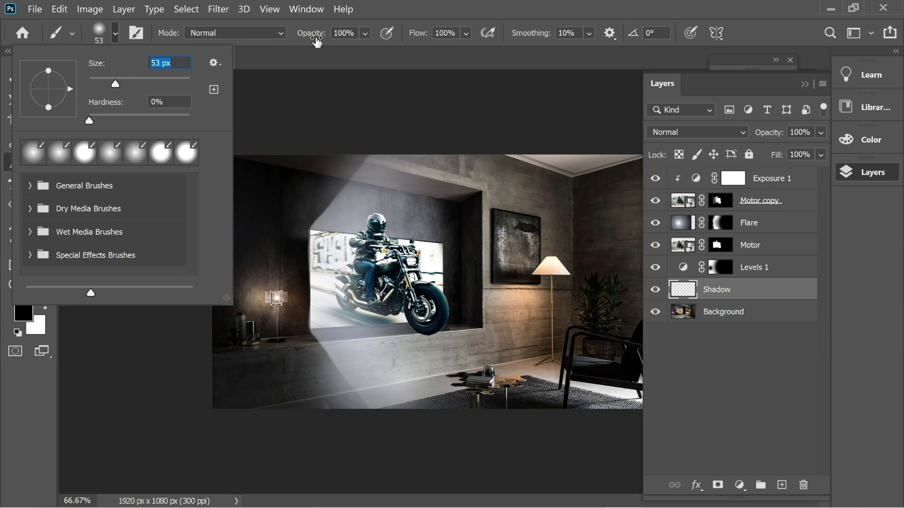
pyautogui.click(366, 33)
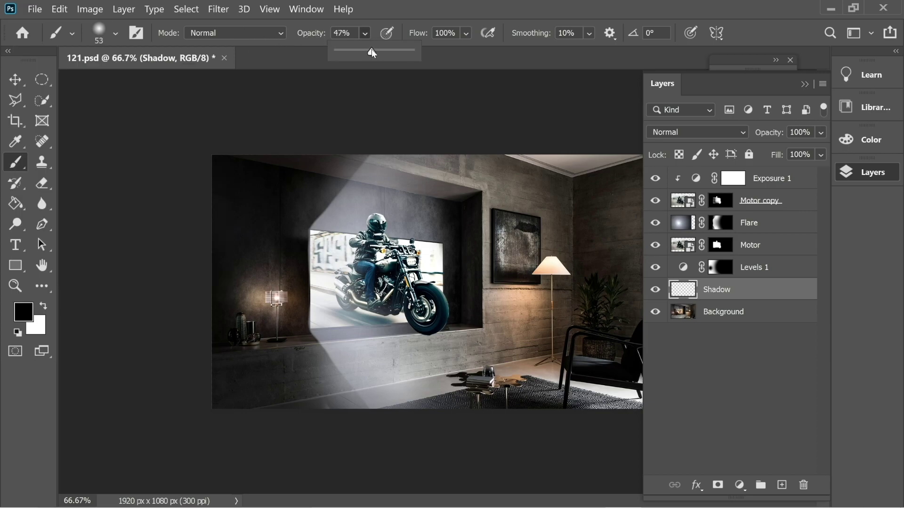
pyautogui.hotkey('ctrl', '+')
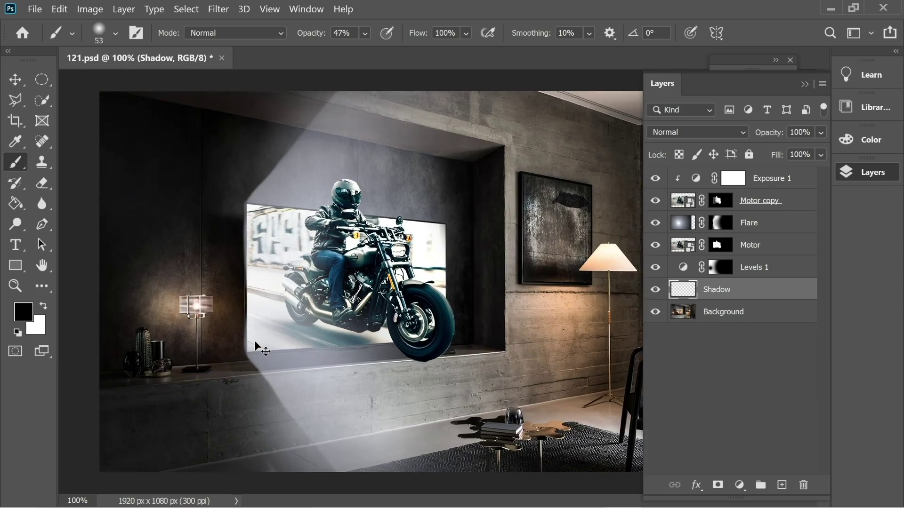
pyautogui.hotkey('ctrl', '+')
pyautogui.moveTo(254, 340); pyautogui.dragTo(291, 70)
pyautogui.moveTo(324, 175)
pyautogui.mouseDown()
pyautogui.moveTo(387, 303)
pyautogui.moveTo(444, 351)
pyautogui.moveTo(451, 337)
pyautogui.moveTo(459, 371)
pyautogui.moveTo(432, 392)
pyautogui.moveTo(384, 308)
pyautogui.moveTo(429, 321)
pyautogui.moveTo(376, 258)
pyautogui.moveTo(353, 163)
pyautogui.moveTo(402, 344)
pyautogui.moveTo(340, 201)
pyautogui.moveTo(370, 289)
pyautogui.moveTo(339, 214)
pyautogui.moveTo(356, 226)
pyautogui.mouseUp()
pyautogui.moveTo(317, 176); pyautogui.dragTo(393, 324)
pyautogui.moveTo(341, 235)
pyautogui.mouseDown()
pyautogui.moveTo(357, 292)
pyautogui.moveTo(377, 313)
pyautogui.moveTo(309, 186)
pyautogui.moveTo(332, 175)
pyautogui.moveTo(416, 359)
pyautogui.mouseUp()
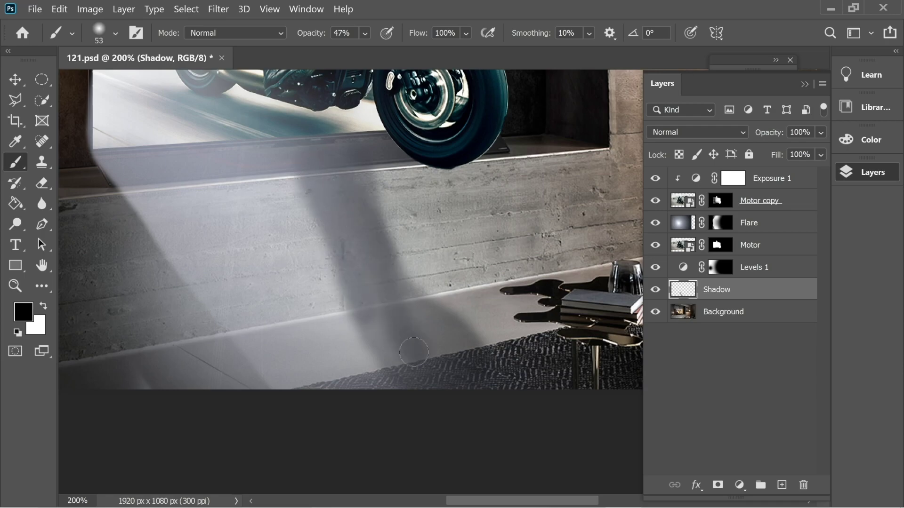
# Soften the painted motorcycle shadow on the Shadow layer with a Gaussian Blur.
pyautogui.click(218, 9)
pyautogui.moveTo(278, 171)
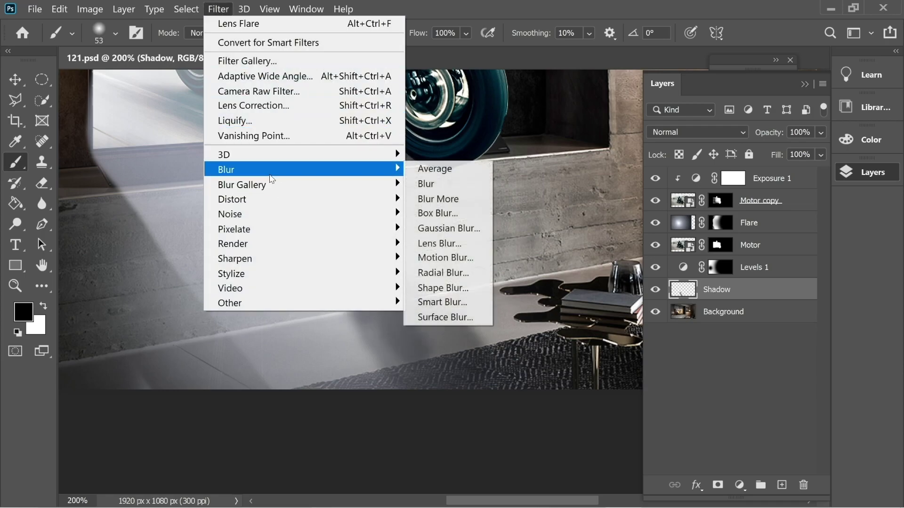
pyautogui.click(445, 230)
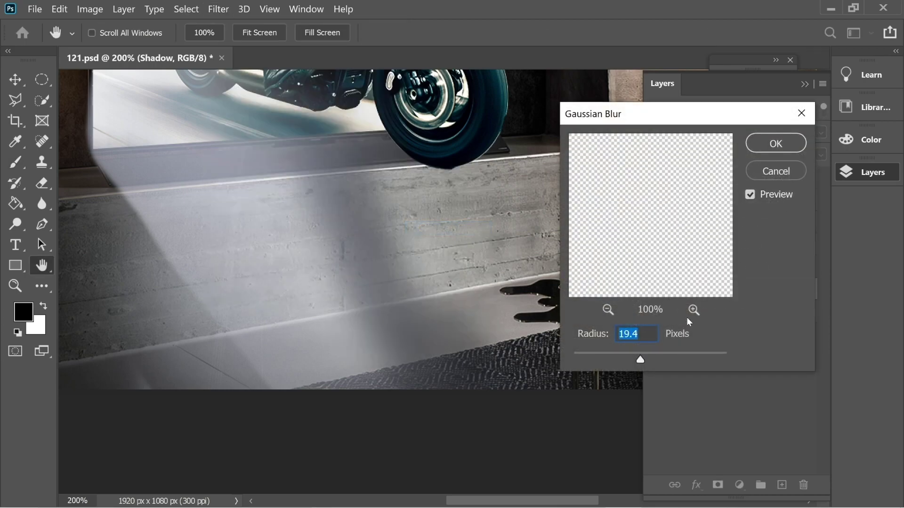
pyautogui.moveTo(631, 361); pyautogui.dragTo(634, 362)
pyautogui.click(763, 143)
pyautogui.hotkey('ctrl', '-')
pyautogui.hotkey('ctrl', '-')
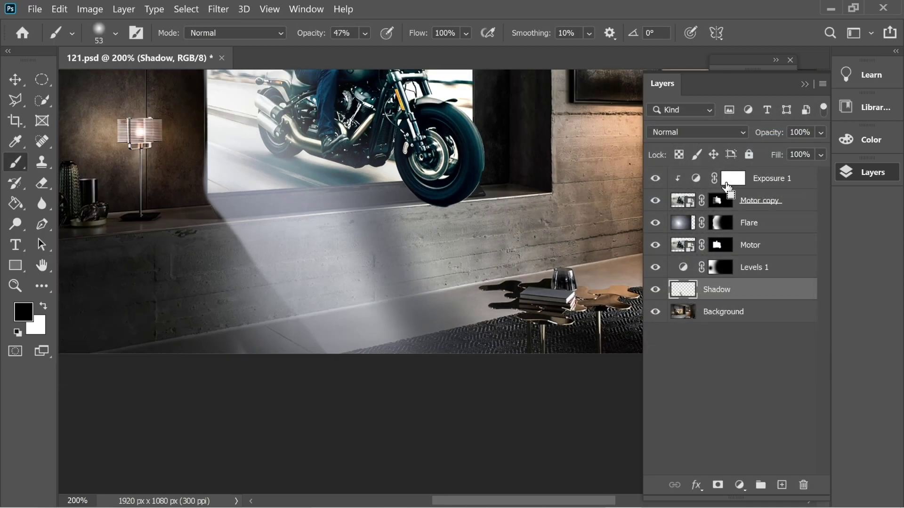
pyautogui.hotkey('ctrl', '1')
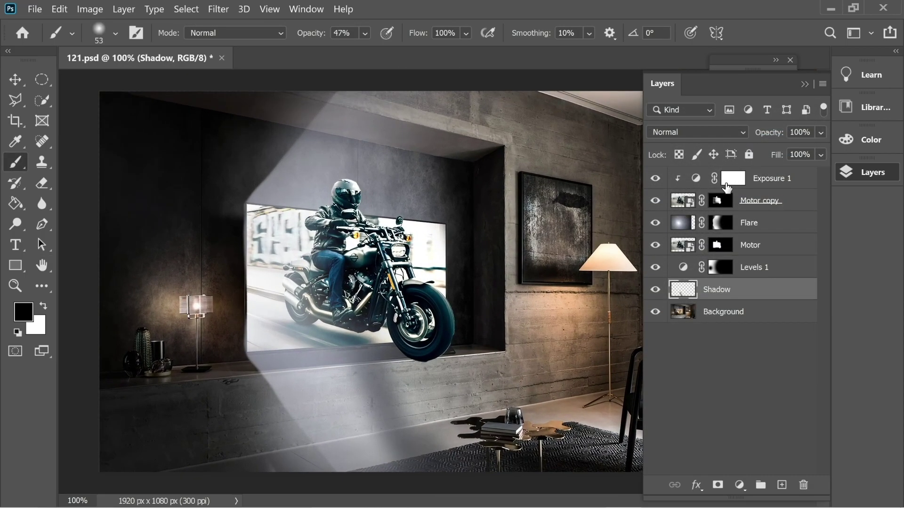
# Fade the light beam's outer edges by painting black on the Flare layer with a soft 275 px brush at 47% opacity.
pyautogui.click(726, 230)
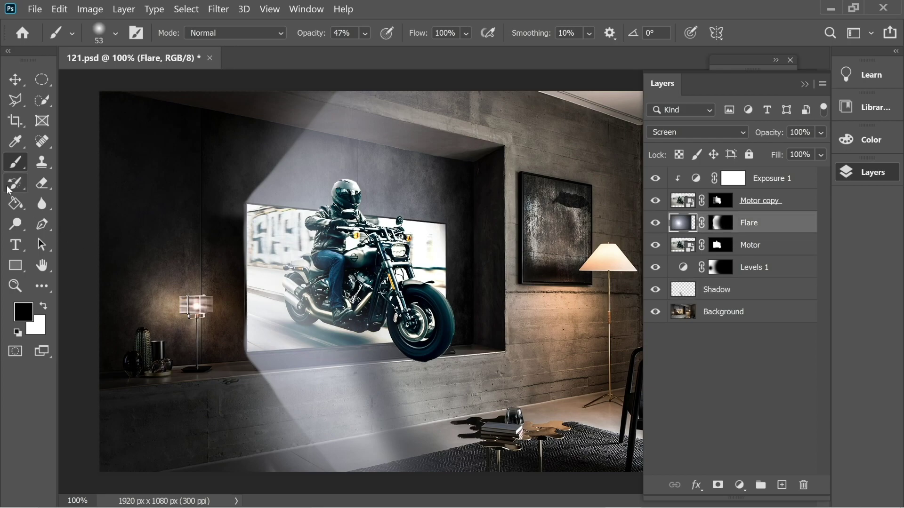
pyautogui.click(114, 40)
pyautogui.moveTo(136, 82); pyautogui.dragTo(168, 78)
pyautogui.click(284, 95)
pyautogui.moveTo(284, 94)
pyautogui.mouseDown()
pyautogui.moveTo(292, 80)
pyautogui.moveTo(261, 144)
pyautogui.moveTo(239, 147)
pyautogui.moveTo(323, 91)
pyautogui.moveTo(297, 125)
pyautogui.moveTo(264, 144)
pyautogui.moveTo(324, 100)
pyautogui.moveTo(270, 152)
pyautogui.moveTo(259, 193)
pyautogui.mouseUp()
pyautogui.moveTo(245, 424)
pyautogui.mouseDown()
pyautogui.moveTo(267, 425)
pyautogui.moveTo(250, 393)
pyautogui.moveTo(266, 425)
pyautogui.moveTo(319, 472)
pyautogui.moveTo(267, 409)
pyautogui.moveTo(232, 394)
pyautogui.mouseUp()
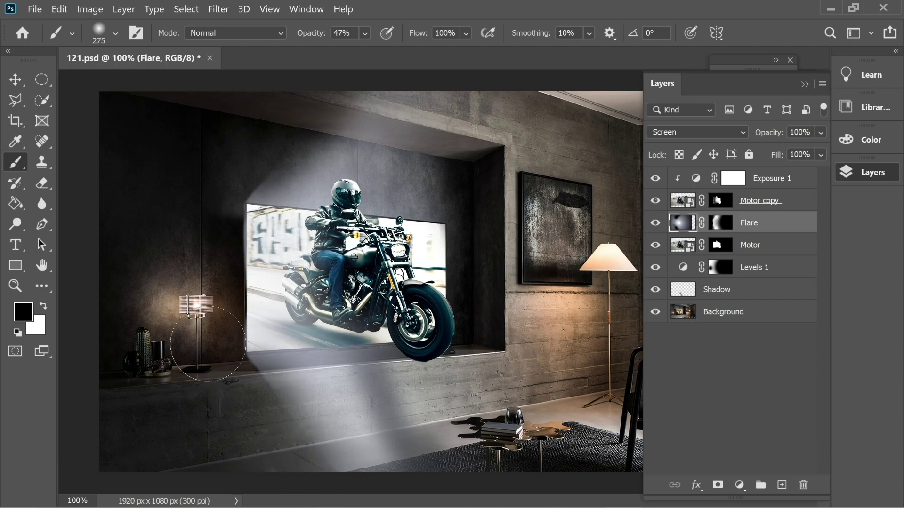
pyautogui.moveTo(210, 326)
pyautogui.mouseDown()
pyautogui.moveTo(213, 373)
pyautogui.moveTo(240, 422)
pyautogui.moveTo(244, 413)
pyautogui.moveTo(261, 418)
pyautogui.moveTo(251, 404)
pyautogui.moveTo(322, 474)
pyautogui.moveTo(344, 482)
pyautogui.moveTo(298, 438)
pyautogui.moveTo(345, 474)
pyautogui.mouseUp()
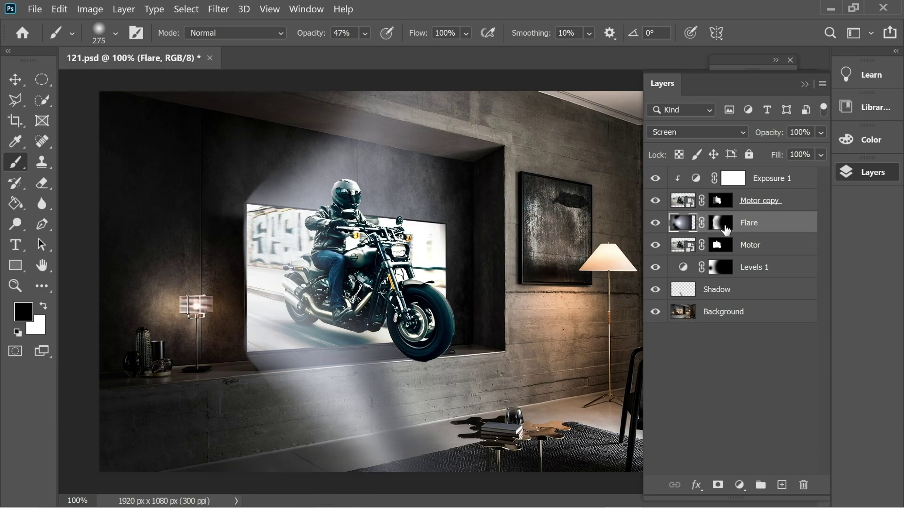
# Tint the light beam by painting light blue (#4cafcc) on the Flare layer at 6% brush opacity.
pyautogui.click(23, 312)
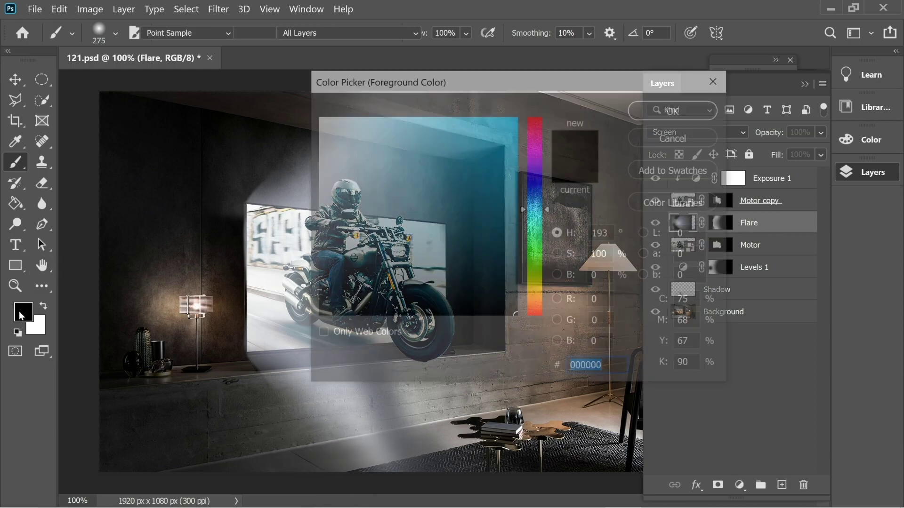
pyautogui.write('4994aa')
pyautogui.moveTo(434, 174); pyautogui.dragTo(442, 155)
pyautogui.click(676, 109)
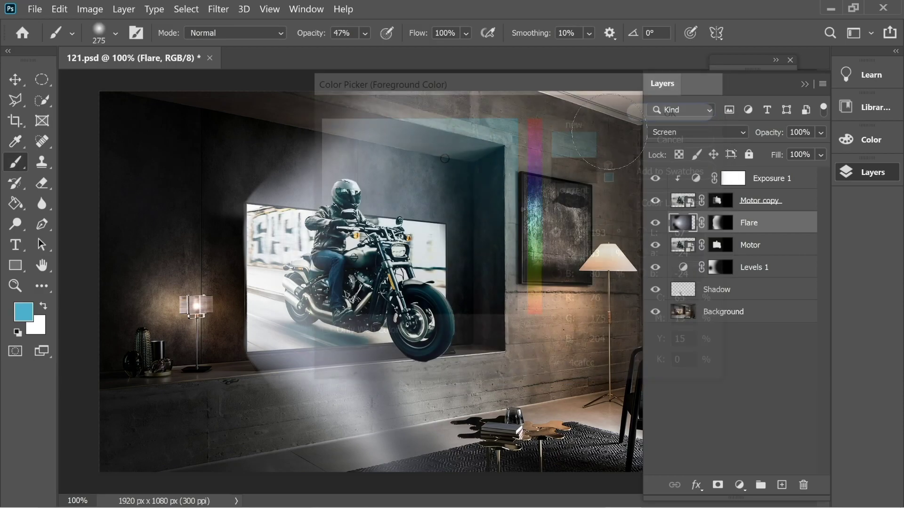
pyautogui.click(364, 33)
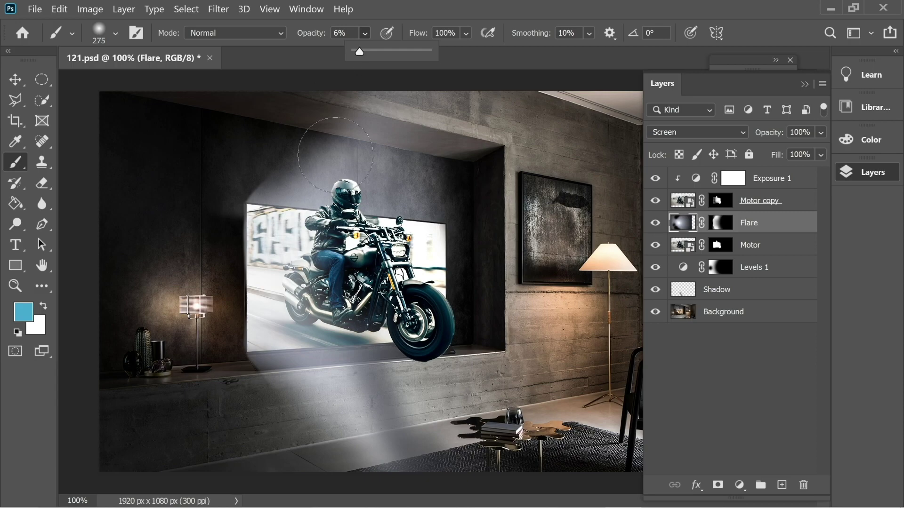
pyautogui.click(304, 232)
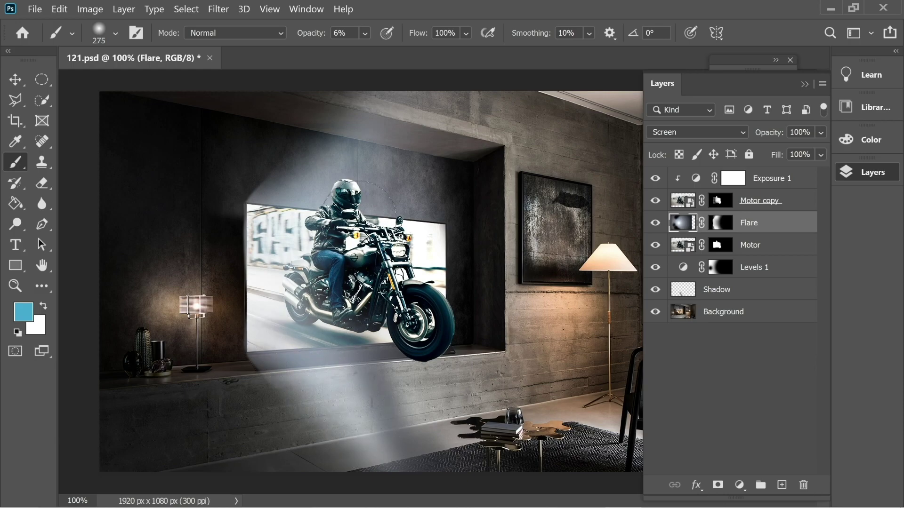
# Add a Color Balance adjustment layer above Motor, set the midtones Cyan–Red value to -100, and clip it to Motor.
pyautogui.click(755, 253)
pyautogui.click(741, 486)
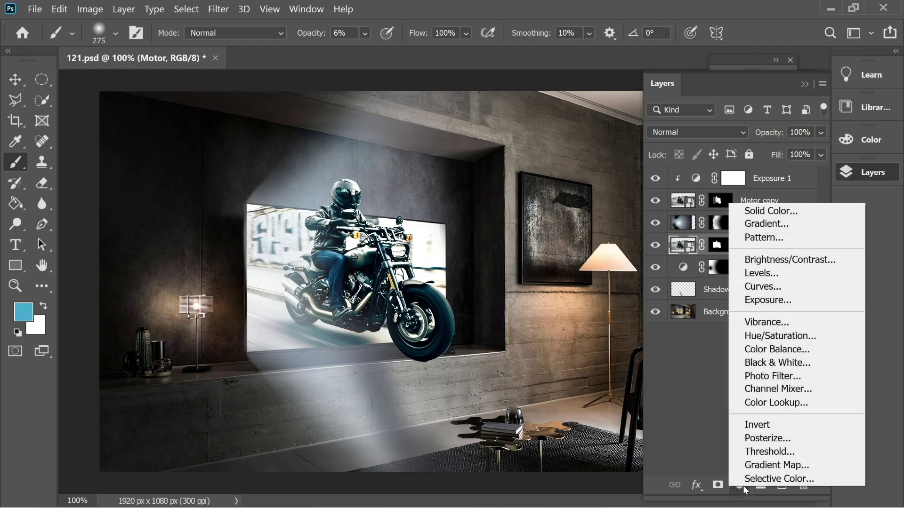
pyautogui.click(789, 354)
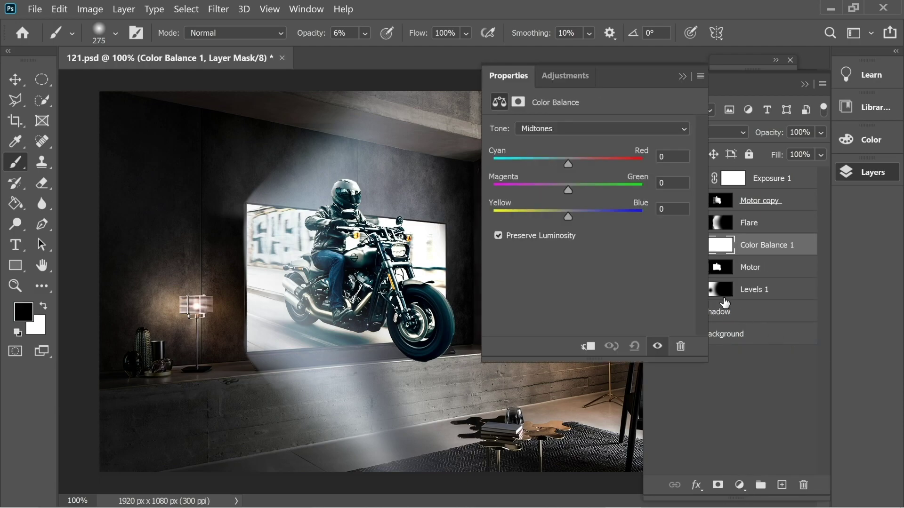
pyautogui.moveTo(568, 165); pyautogui.dragTo(493, 165)
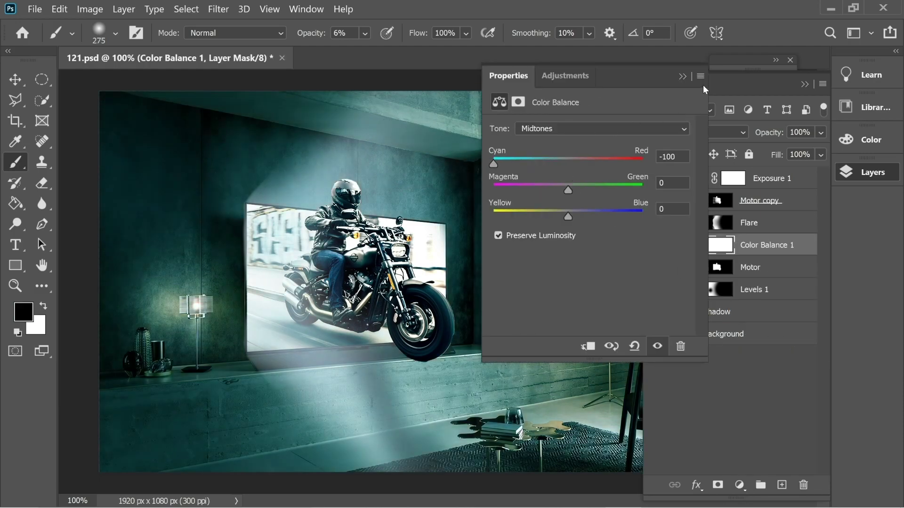
pyautogui.click(709, 117)
pyautogui.rightClick(747, 249)
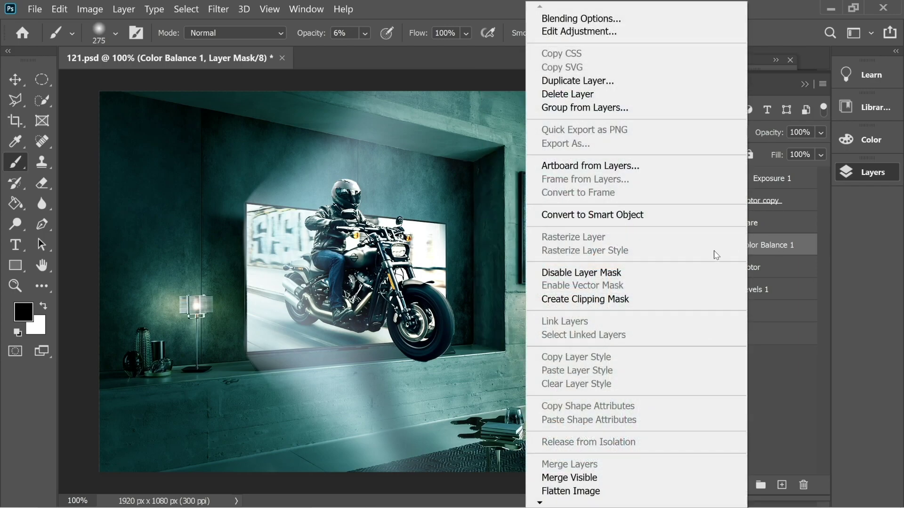
pyautogui.click(585, 300)
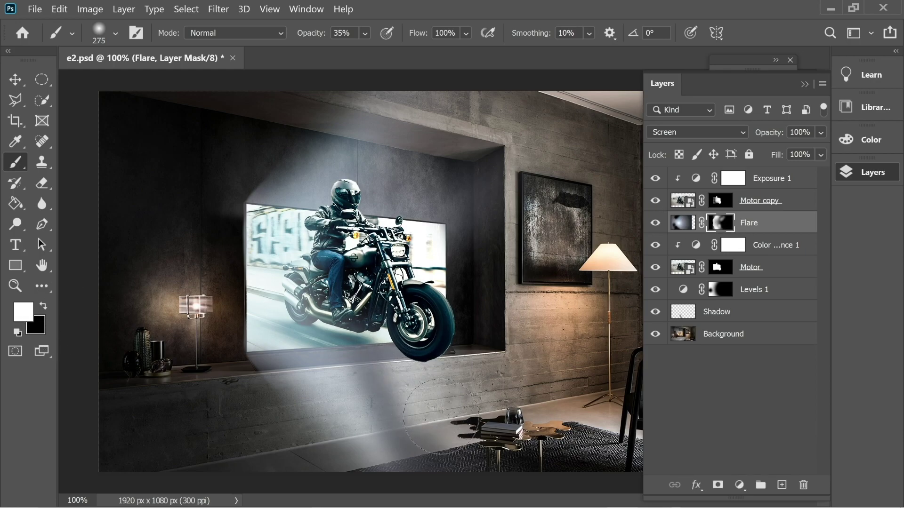
# Open the brush opacity setting for painting white on the Flare layer mask.
pyautogui.click(365, 33)
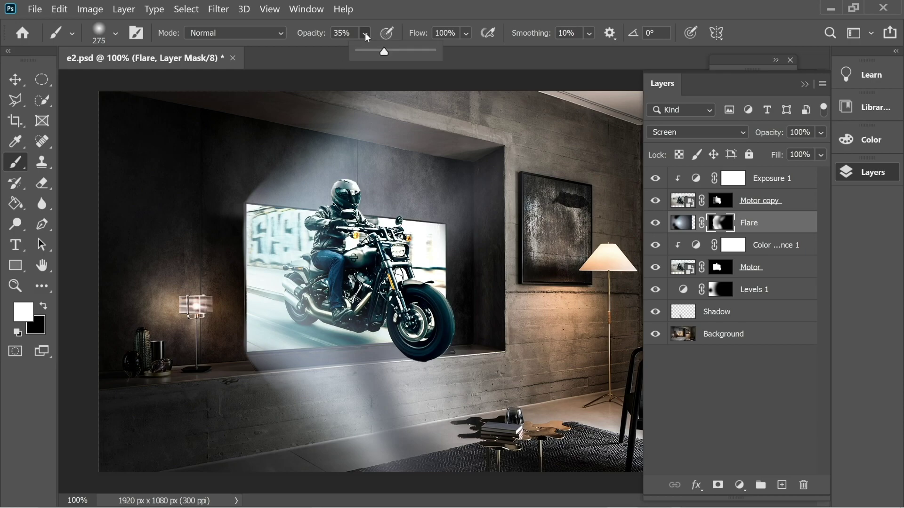